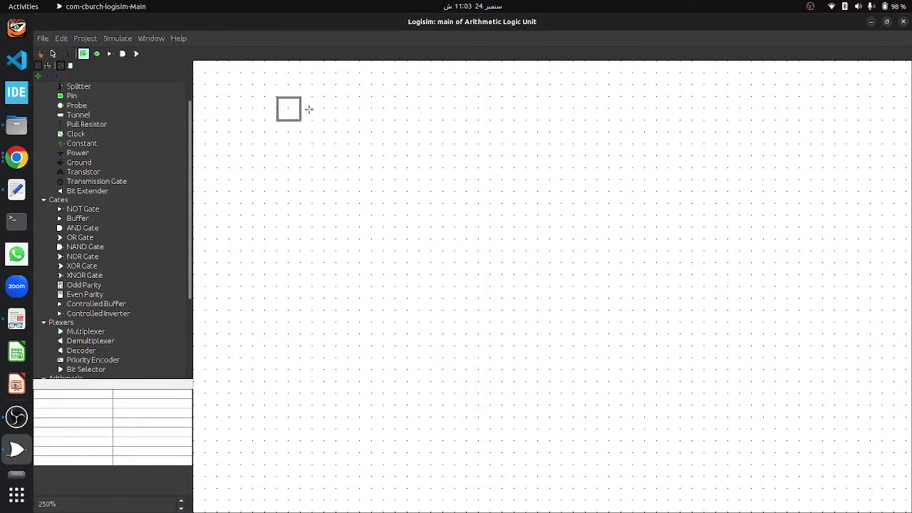
# Place a 4-bit input pin labelled A.
pyautogui.click(347, 121)
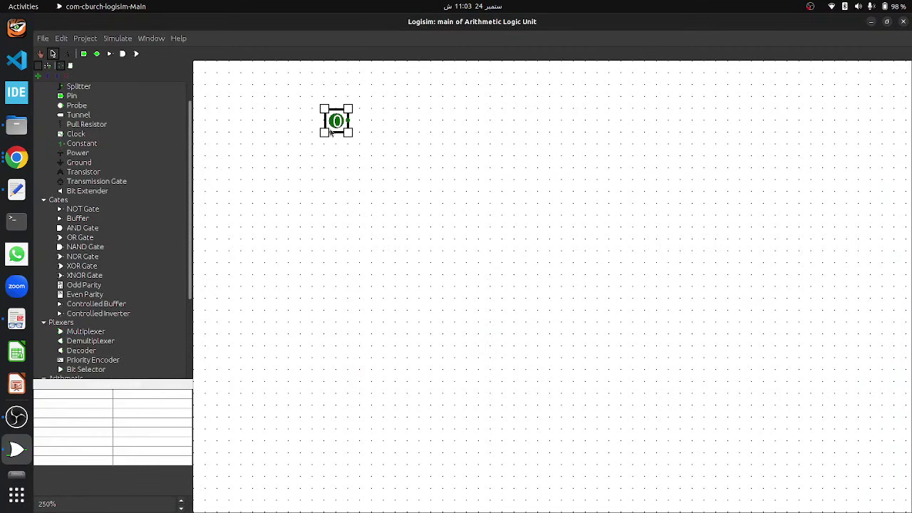
pyautogui.click(143, 416)
pyautogui.click(145, 338)
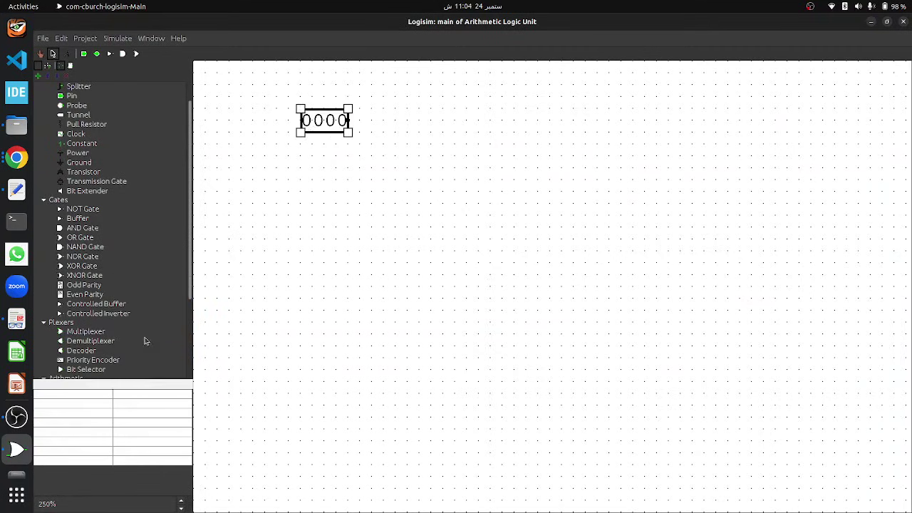
pyautogui.click(130, 441)
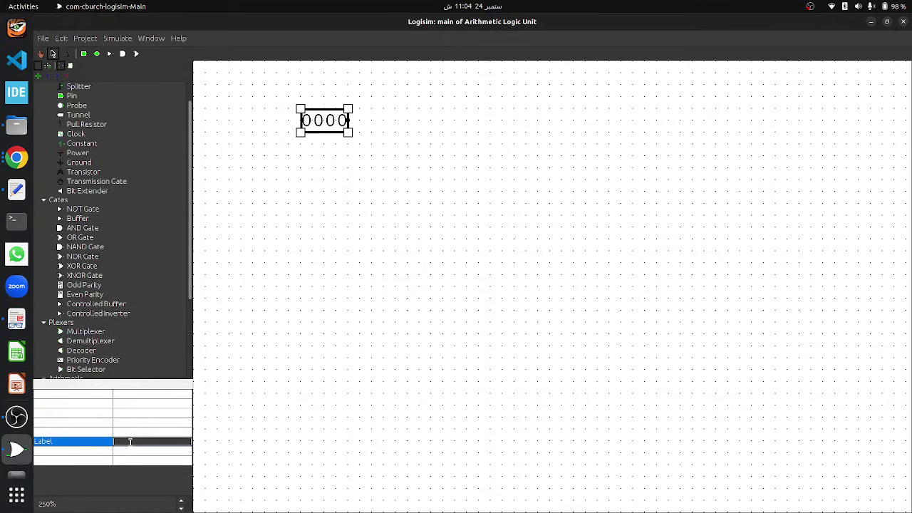
pyautogui.write('A')
pyautogui.press('Return')
# Copy pin A to make a 4-bit input labelled B to its right.
pyautogui.moveTo(276, 95); pyautogui.dragTo(375, 146)
pyautogui.hotkey('ctrl', '4')
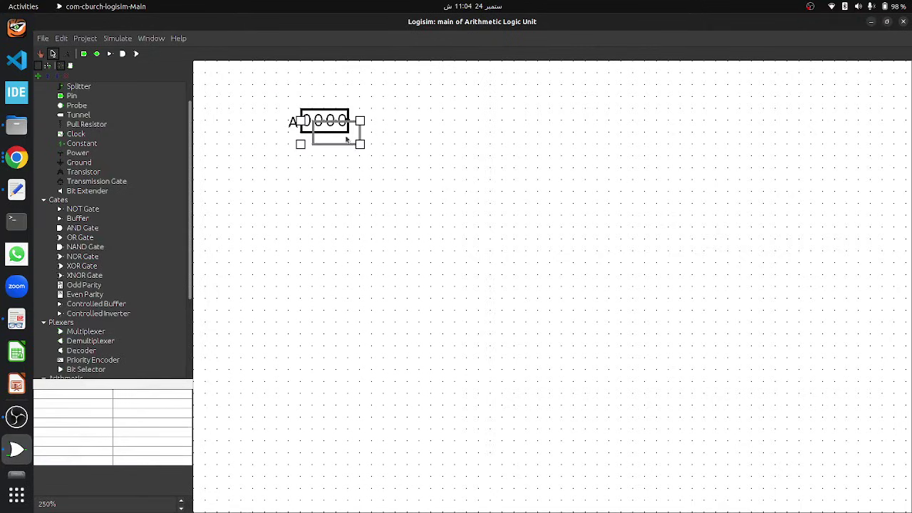
pyautogui.click(473, 122)
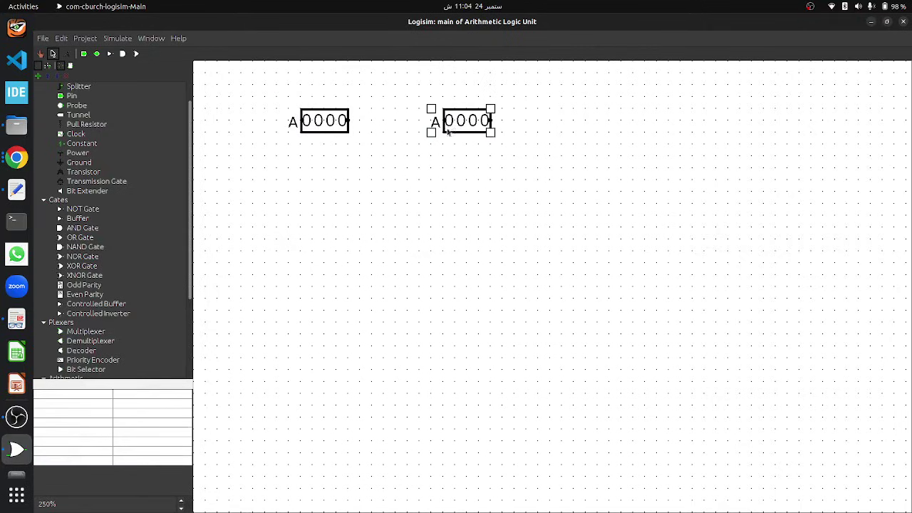
pyautogui.click(129, 438)
pyautogui.write('B')
pyautogui.press('Return')
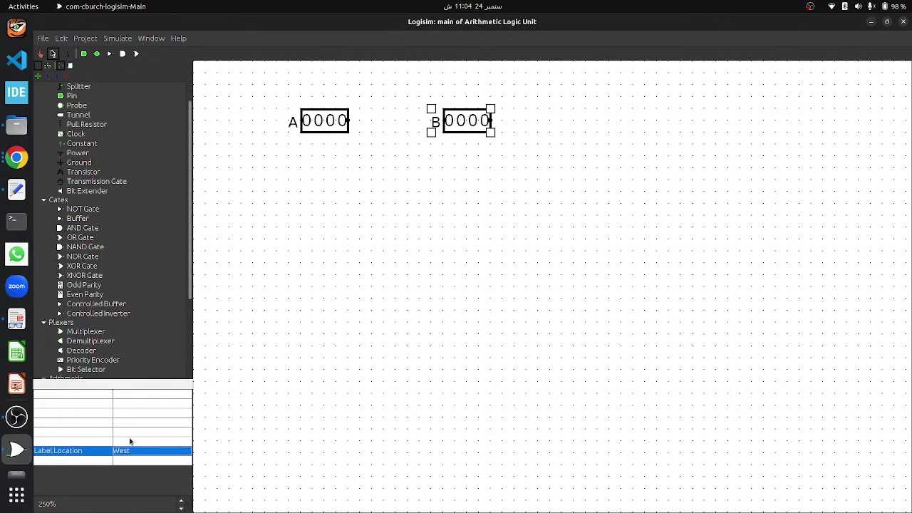
pyautogui.click(416, 235)
# Add a 3-bit input pin labelled ALUControl below pin A.
pyautogui.click(318, 122)
pyautogui.moveTo(319, 123); pyautogui.dragTo(317, 193)
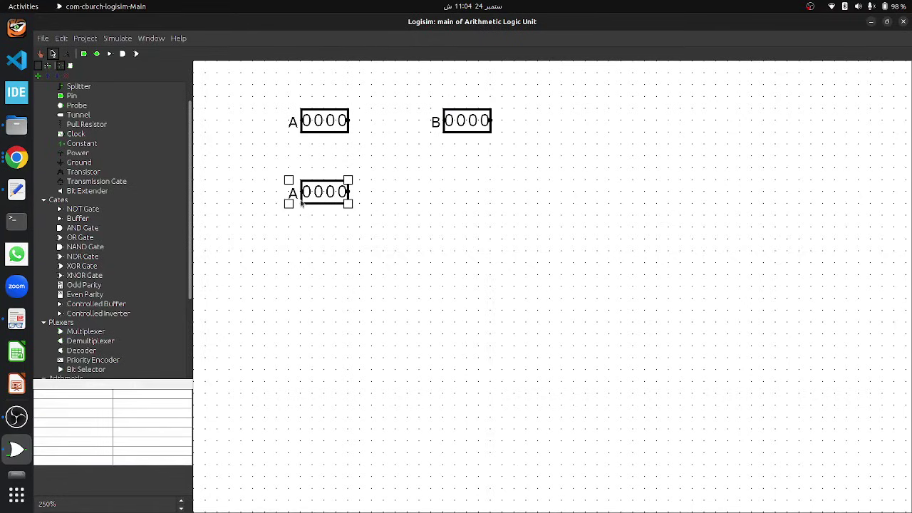
pyautogui.click(134, 414)
pyautogui.scroll(1, 133, 356)
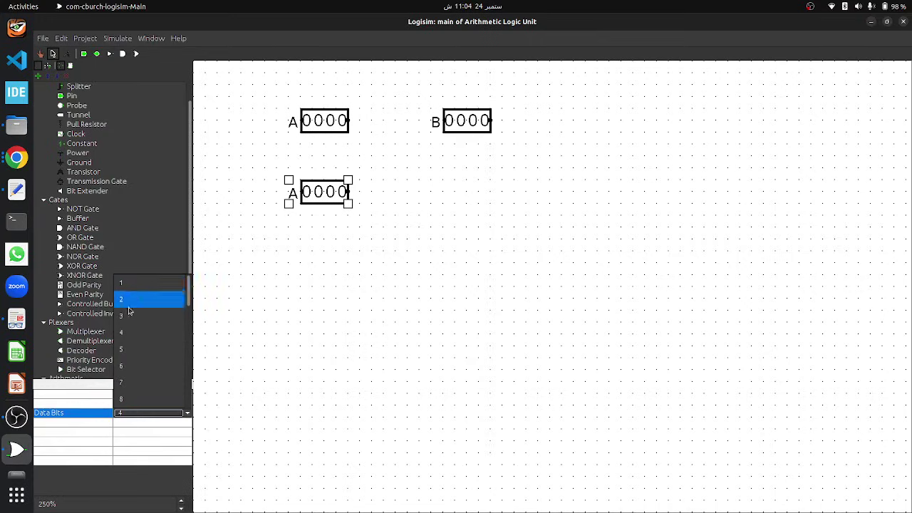
pyautogui.click(126, 315)
pyautogui.click(136, 442)
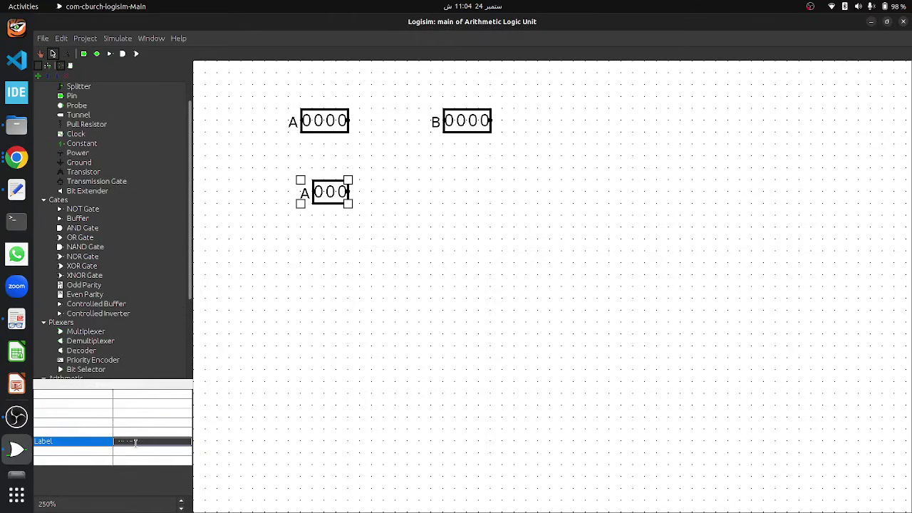
pyautogui.press('Return')
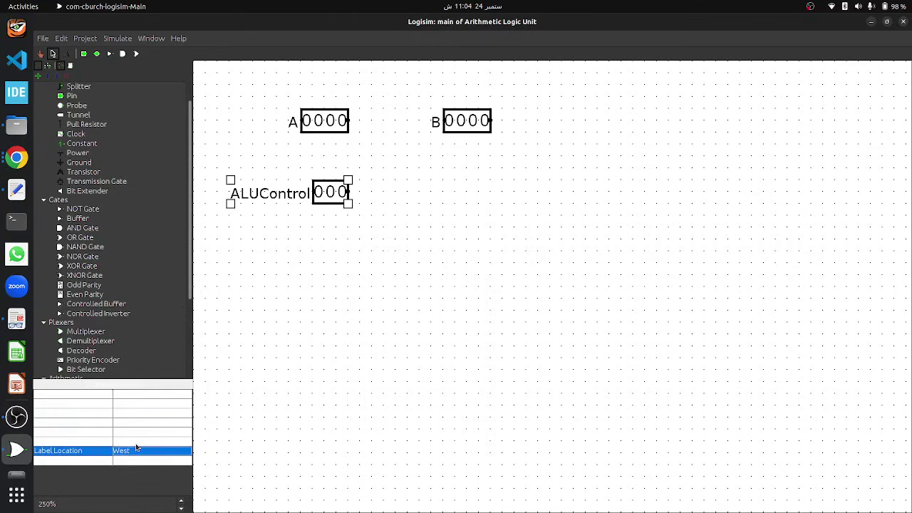
pyautogui.click(353, 424)
pyautogui.moveTo(325, 203); pyautogui.dragTo(317, 204)
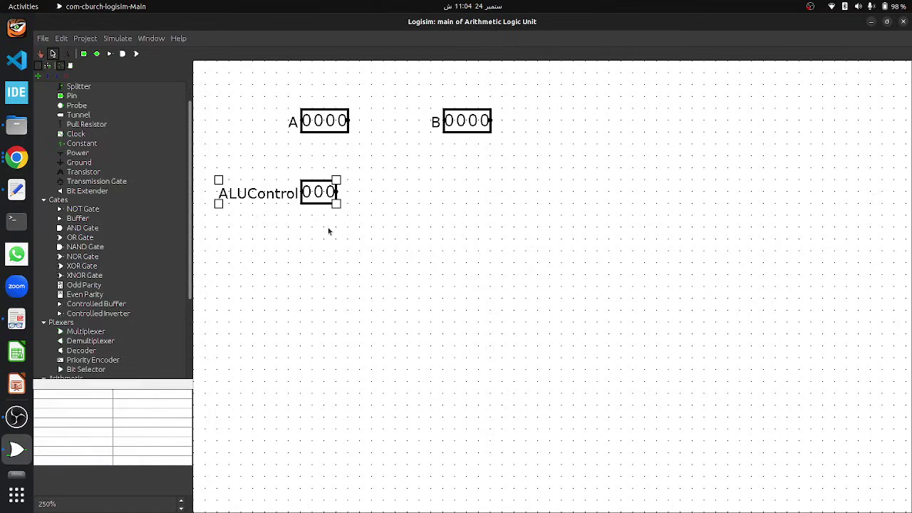
pyautogui.hotkey('alt', 'Tab')
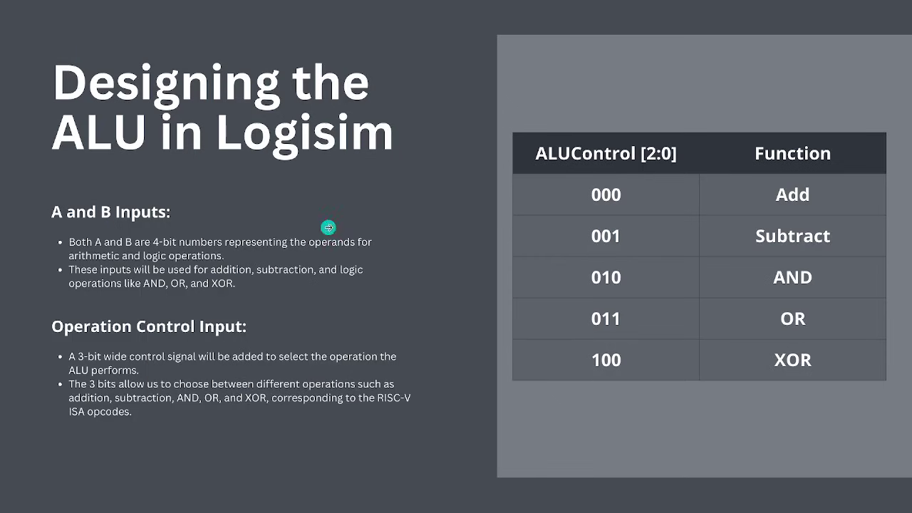
# Show slide 37, 'Adder and Subtractor Logic in ALU', then go back to Logisim.
pyautogui.click(790, 319)
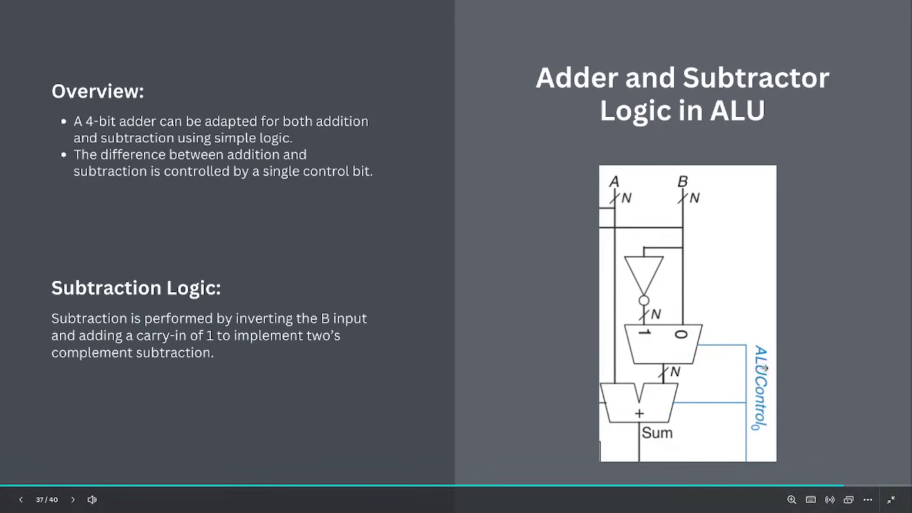
pyautogui.hotkey('alt', 'Tab')
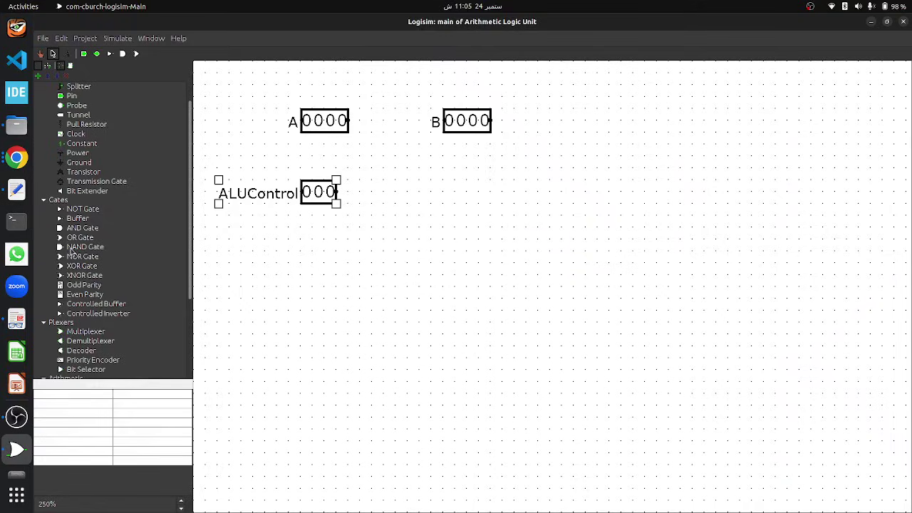
# Place a 4-bit adder to the right of the input pins.
pyautogui.scroll(-1, 78, 359)
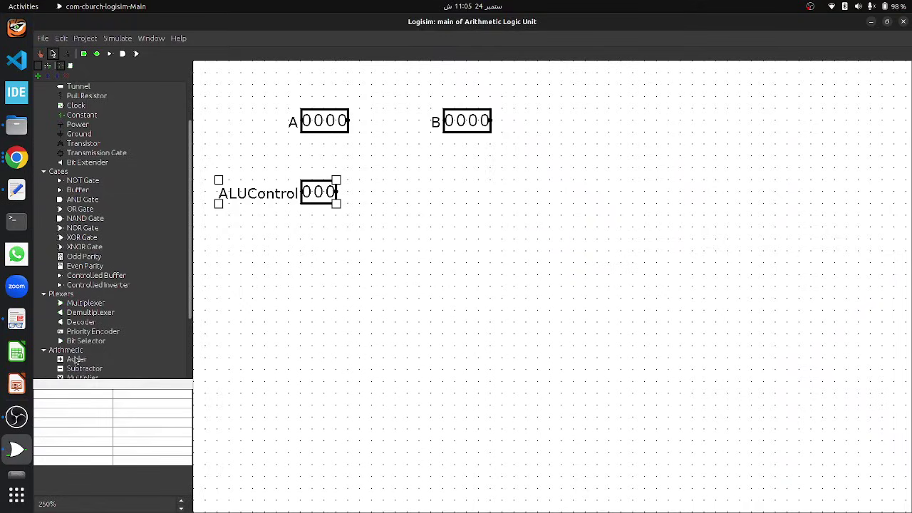
pyautogui.click(77, 360)
pyautogui.click(702, 250)
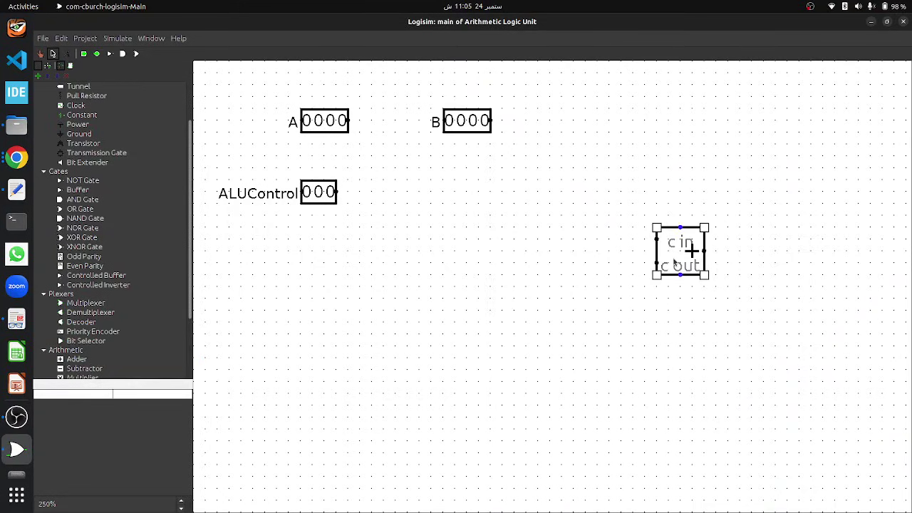
pyautogui.click(141, 394)
pyautogui.scroll(2, 142, 300)
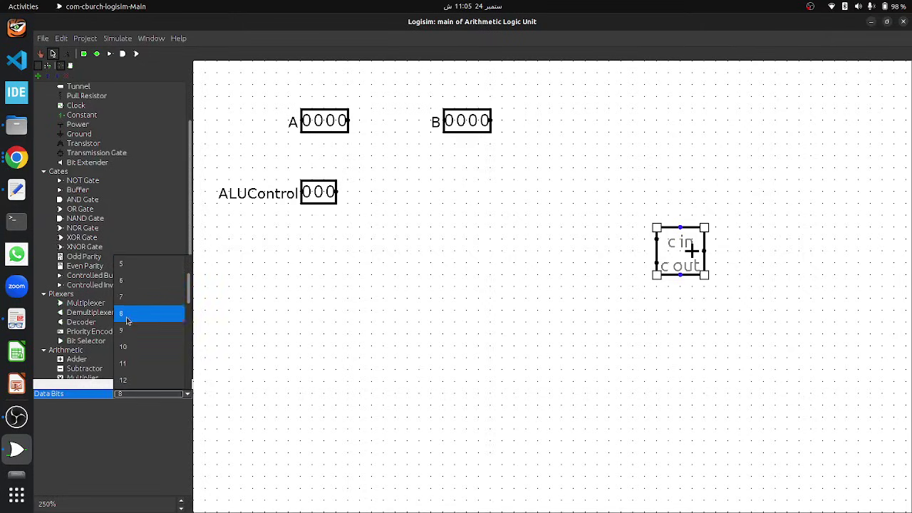
pyautogui.click(131, 306)
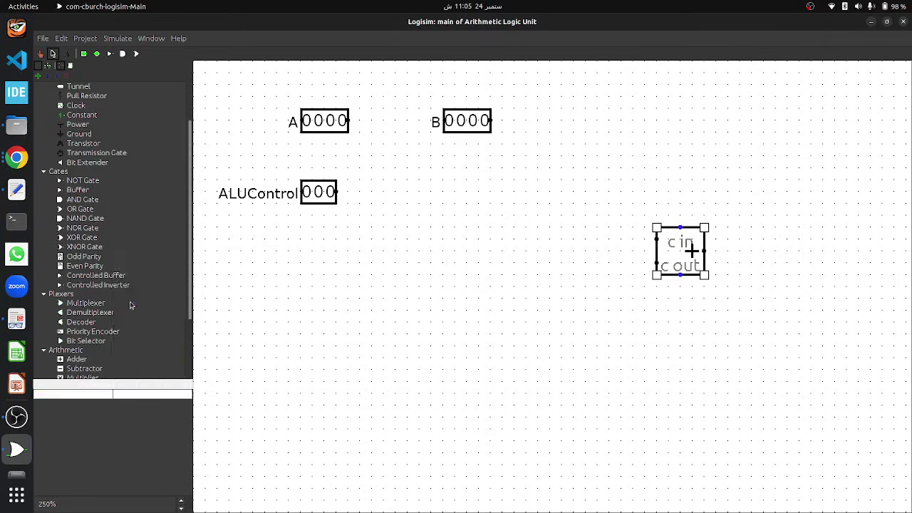
pyautogui.click(535, 311)
# Place a multiplexer just left of the adder, beside it.
pyautogui.scroll(1, 91, 283)
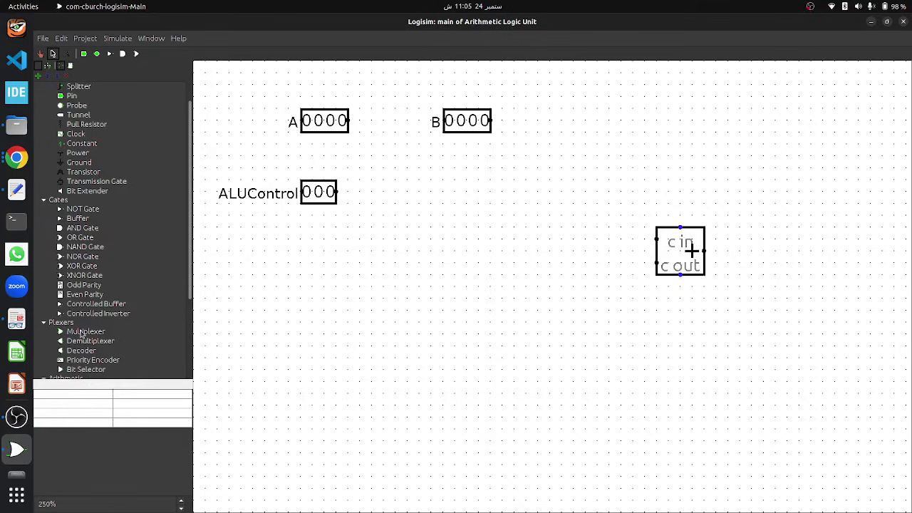
pyautogui.click(81, 333)
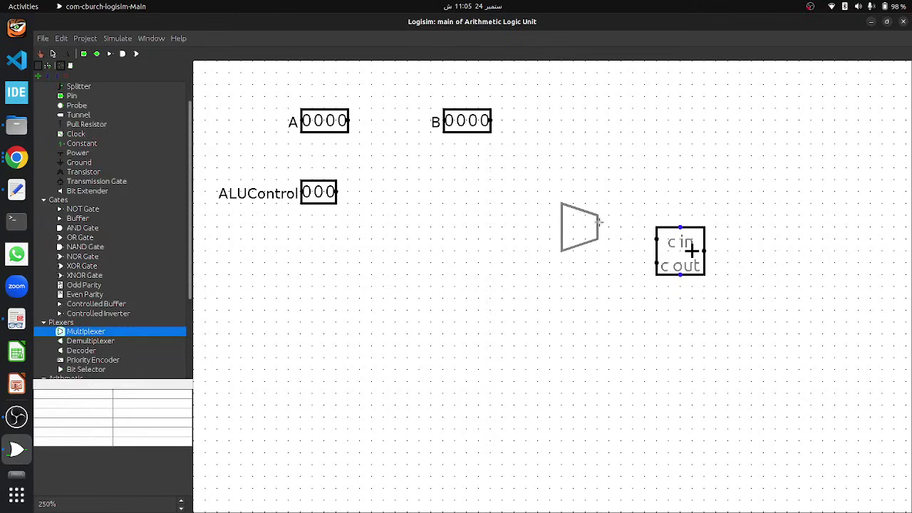
pyautogui.click(573, 234)
pyautogui.moveTo(556, 245); pyautogui.dragTo(654, 264)
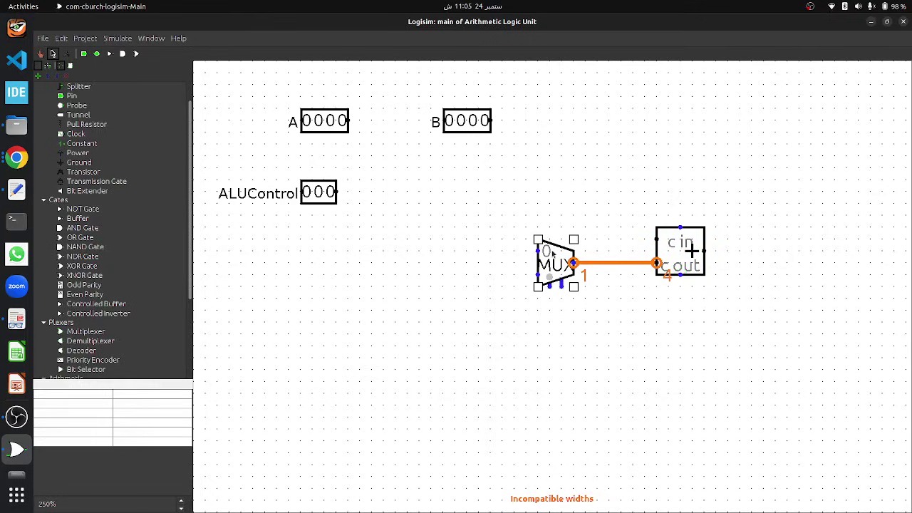
# Set the multiplexer to 4 data bits with no enable input.
pyautogui.click(123, 407)
pyautogui.click(127, 397)
pyautogui.click(127, 397)
pyautogui.click(91, 413)
pyautogui.click(90, 414)
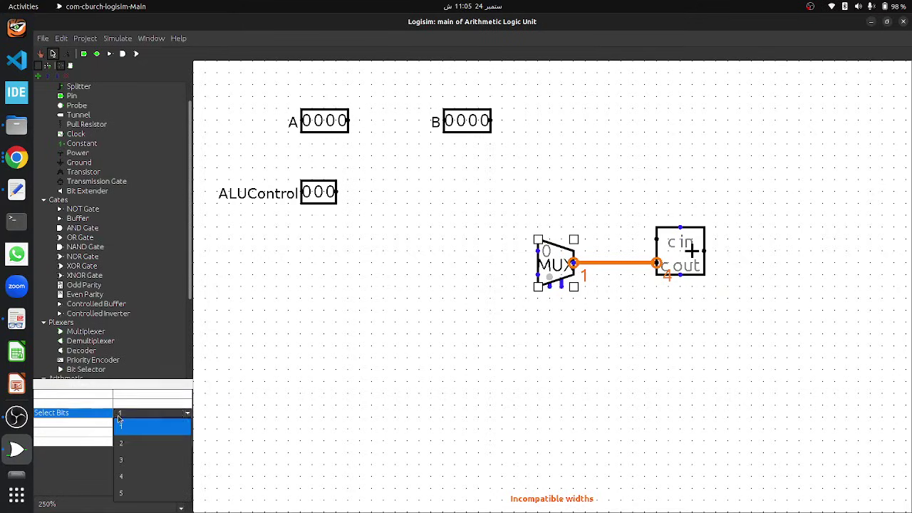
pyautogui.click(85, 429)
pyautogui.click(131, 430)
pyautogui.click(134, 426)
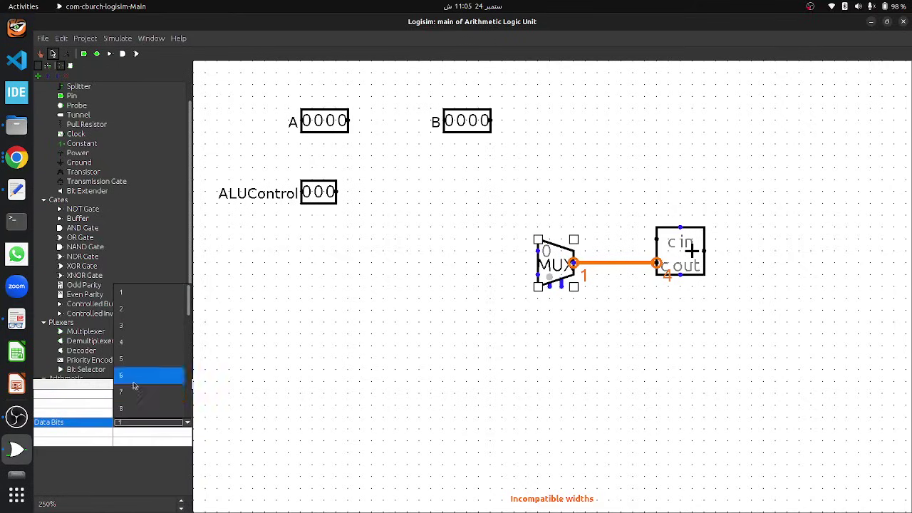
pyautogui.click(144, 343)
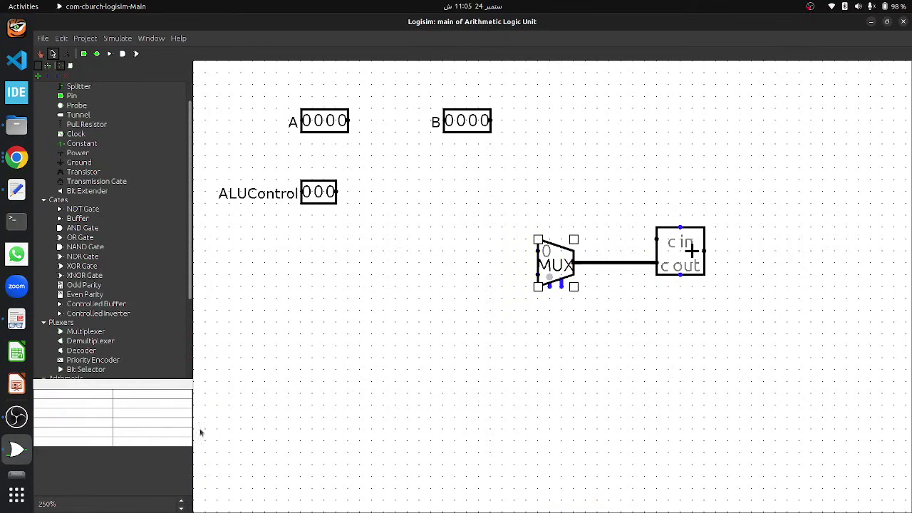
pyautogui.click(149, 443)
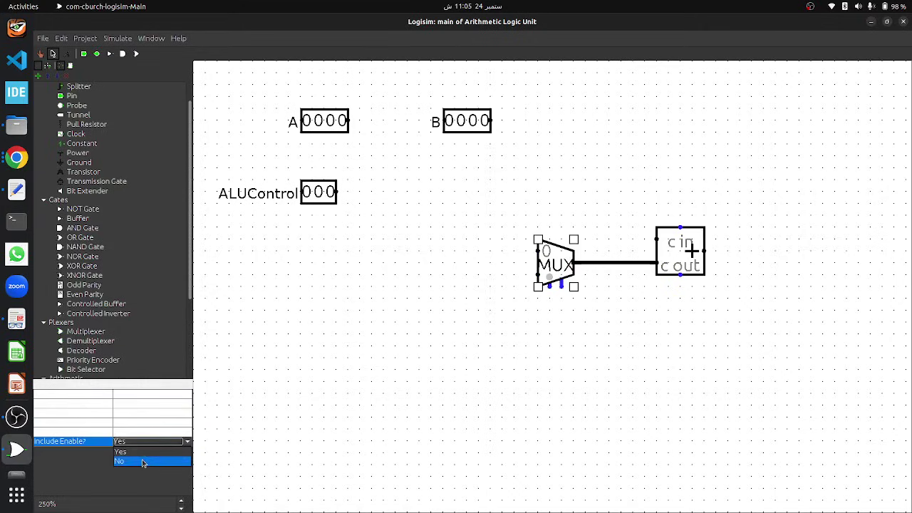
pyautogui.click(141, 462)
pyautogui.click(532, 324)
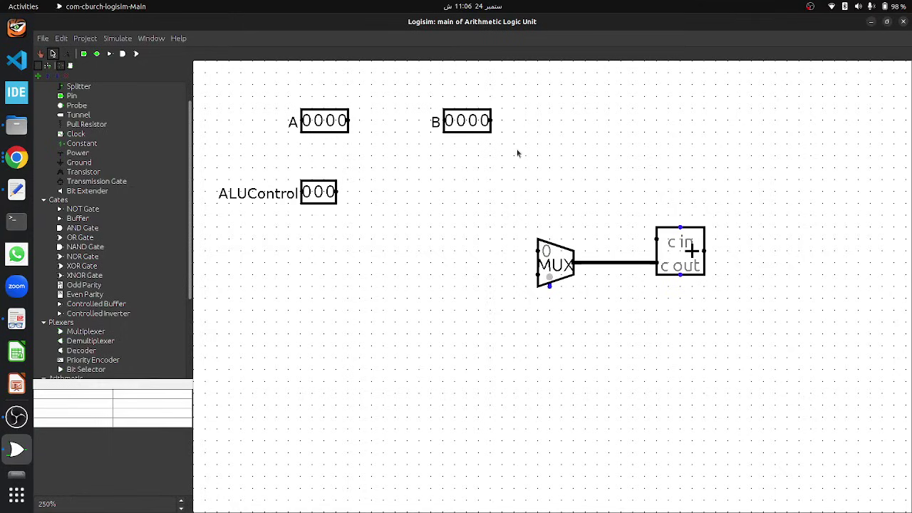
# Wire B into multiplexer input 0, and through a NOT gate into input 1.
pyautogui.moveTo(493, 122)
pyautogui.mouseDown()
pyautogui.moveTo(515, 121)
pyautogui.moveTo(513, 205)
pyautogui.moveTo(538, 251)
pyautogui.mouseUp()
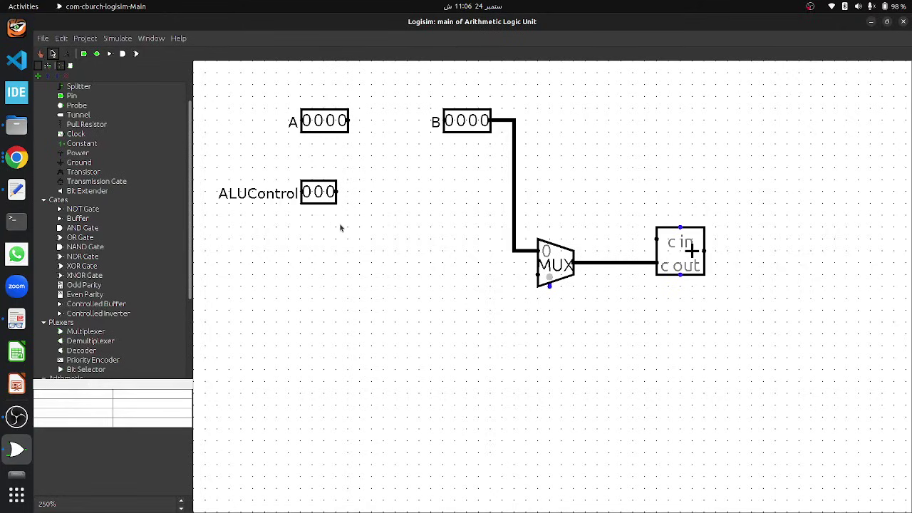
pyautogui.click(77, 211)
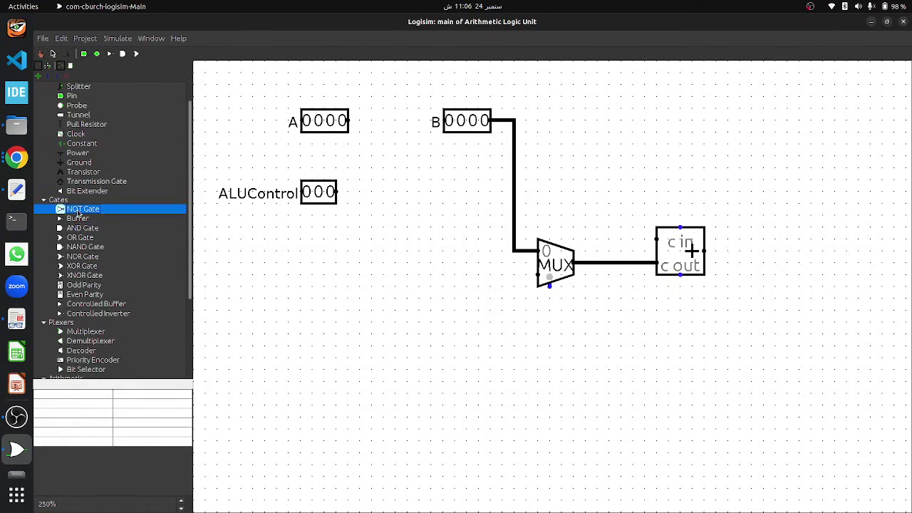
pyautogui.click(501, 275)
pyautogui.moveTo(501, 275); pyautogui.dragTo(538, 275)
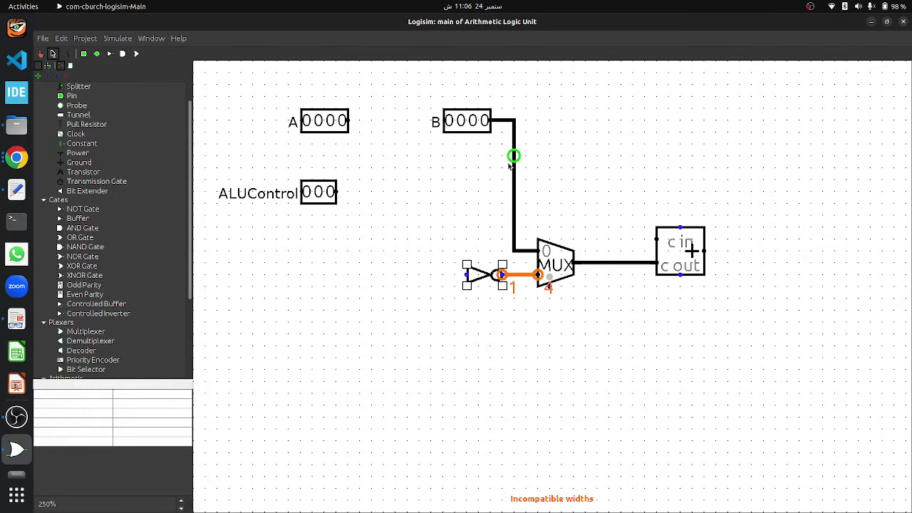
pyautogui.moveTo(513, 228)
pyautogui.mouseDown()
pyautogui.moveTo(452, 236)
pyautogui.moveTo(455, 275)
pyautogui.mouseUp()
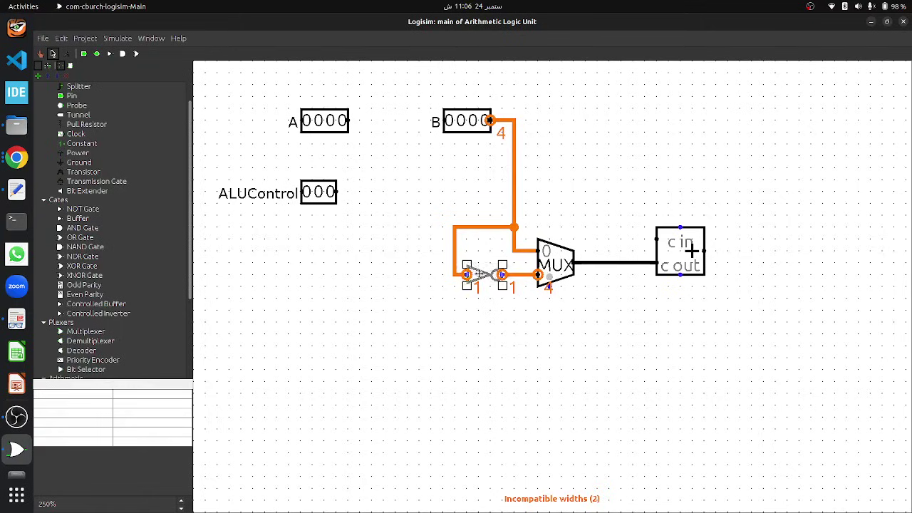
# Make the NOT gate 4 bits wide and move input A right of input B.
pyautogui.click(135, 399)
pyautogui.click(94, 404)
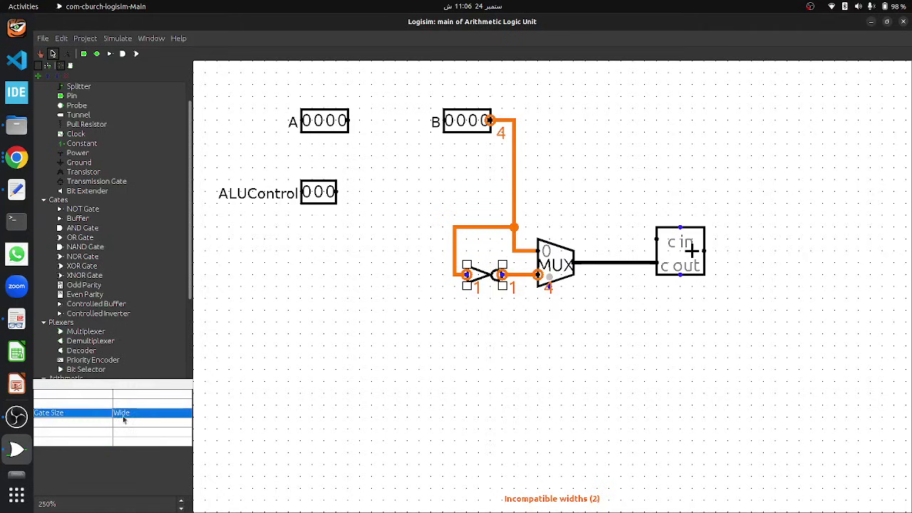
pyautogui.click(123, 404)
pyautogui.click(141, 329)
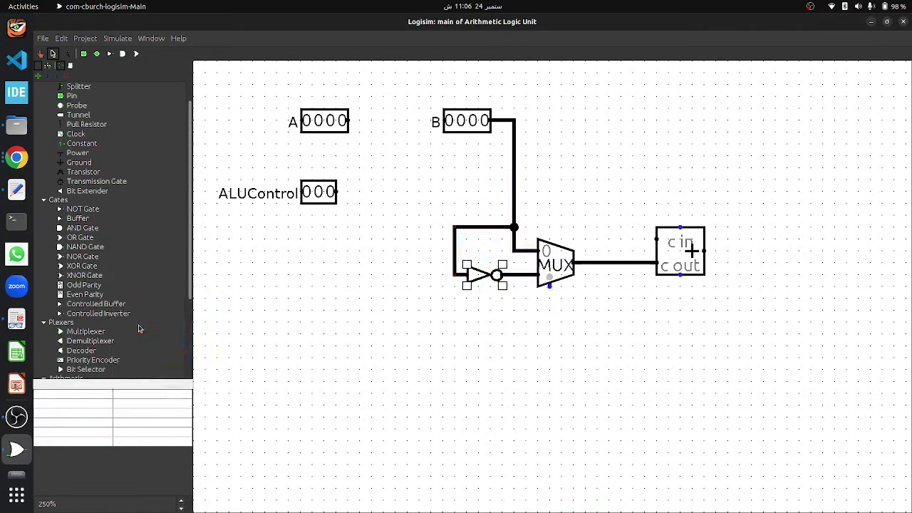
pyautogui.click(590, 342)
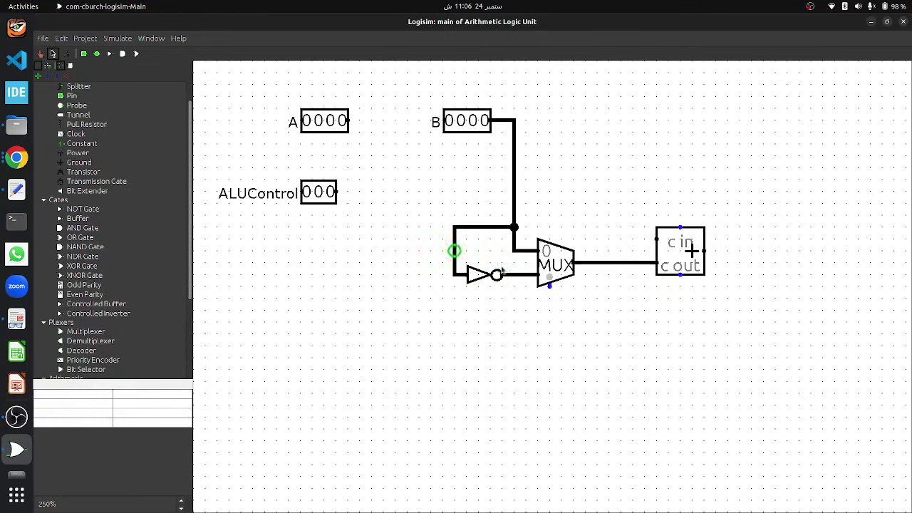
pyautogui.moveTo(329, 125); pyautogui.dragTo(656, 241)
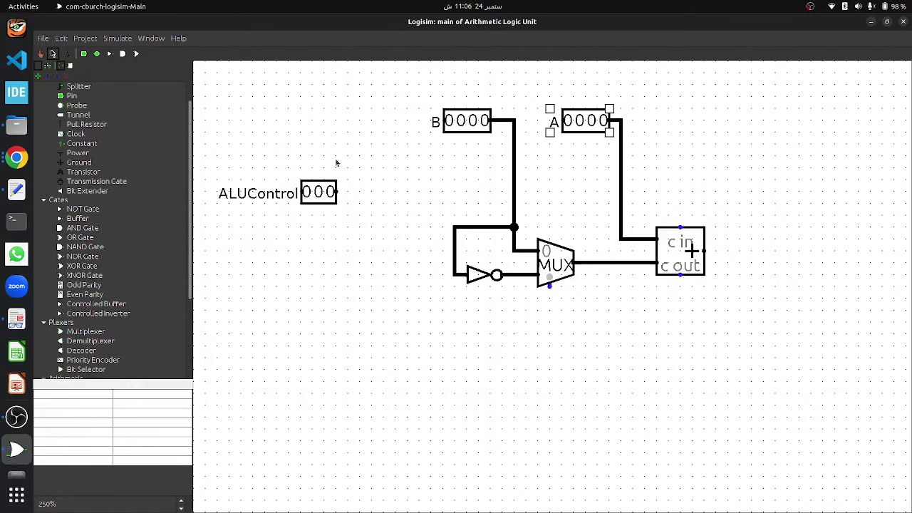
# Wire a 4-bit output pin to the adder's sum output.
pyautogui.click(97, 54)
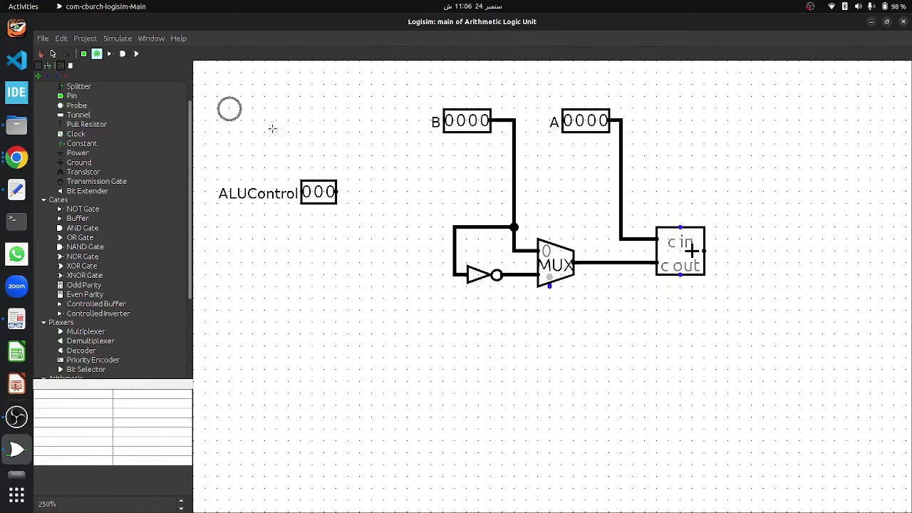
pyautogui.click(787, 251)
pyautogui.moveTo(775, 251); pyautogui.dragTo(705, 251)
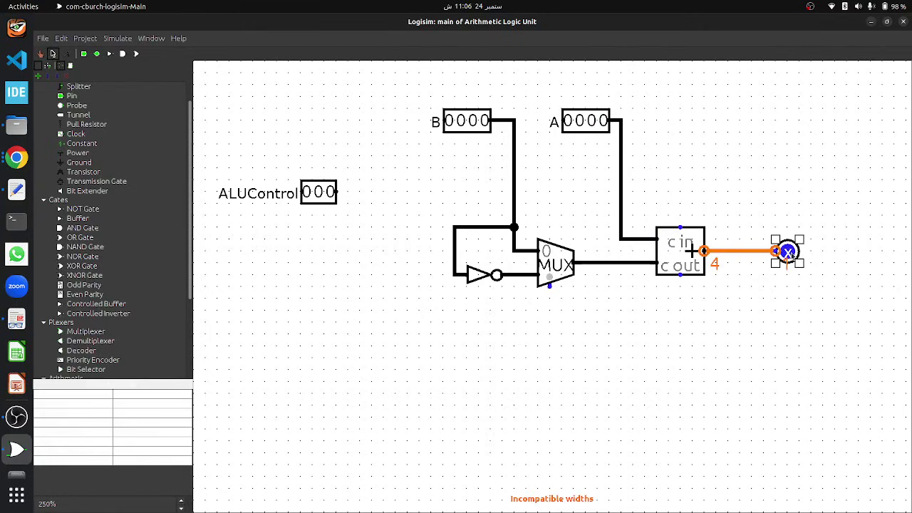
pyautogui.click(128, 414)
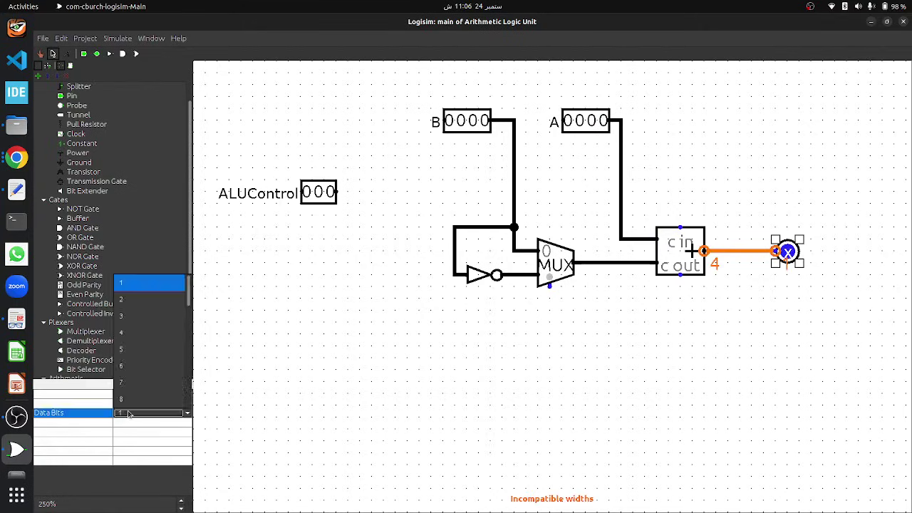
pyautogui.click(139, 333)
# Place a splitter below the ALUControl input.
pyautogui.click(601, 410)
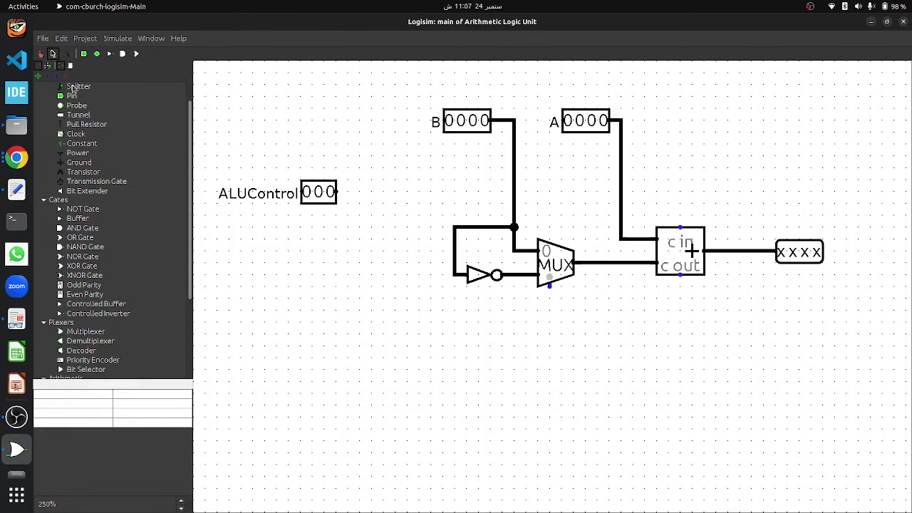
pyautogui.scroll(1, 74, 87)
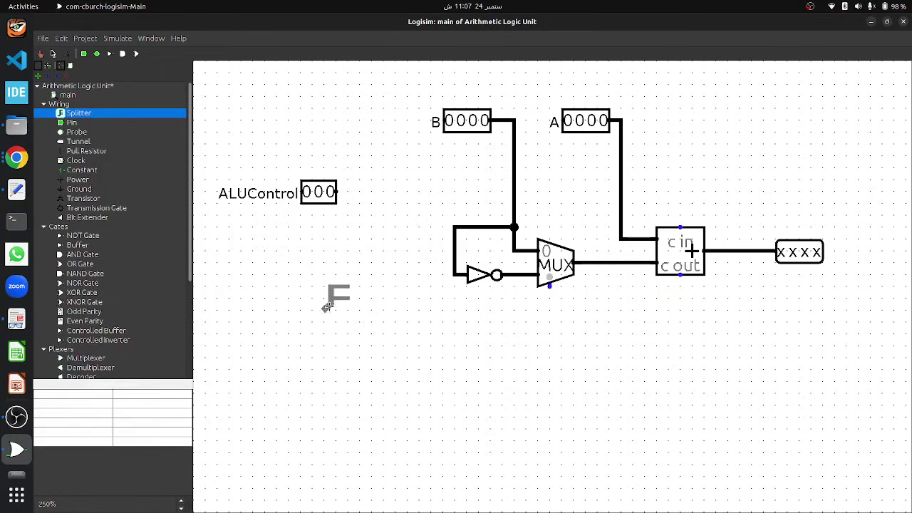
pyautogui.click(362, 318)
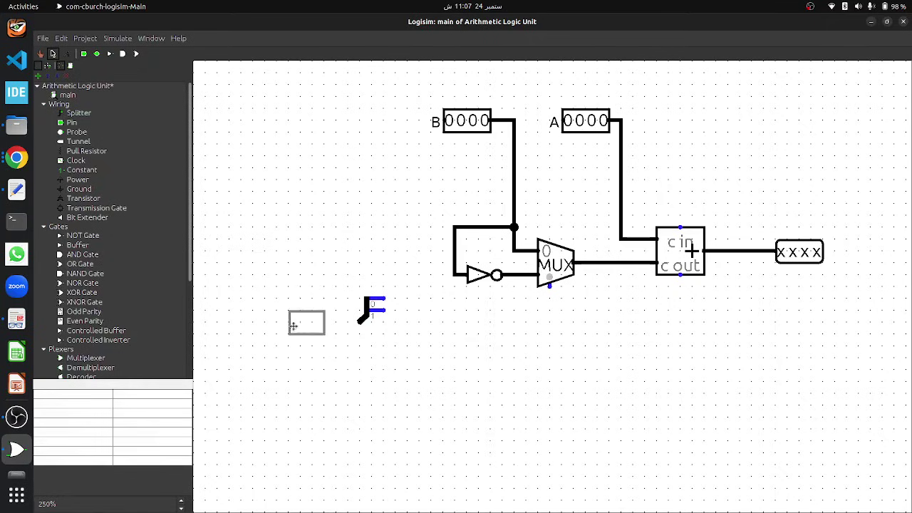
# Wire ALUControl into the splitter and set its input bit width to 3.
pyautogui.click(325, 324)
pyautogui.moveTo(325, 325); pyautogui.dragTo(359, 322)
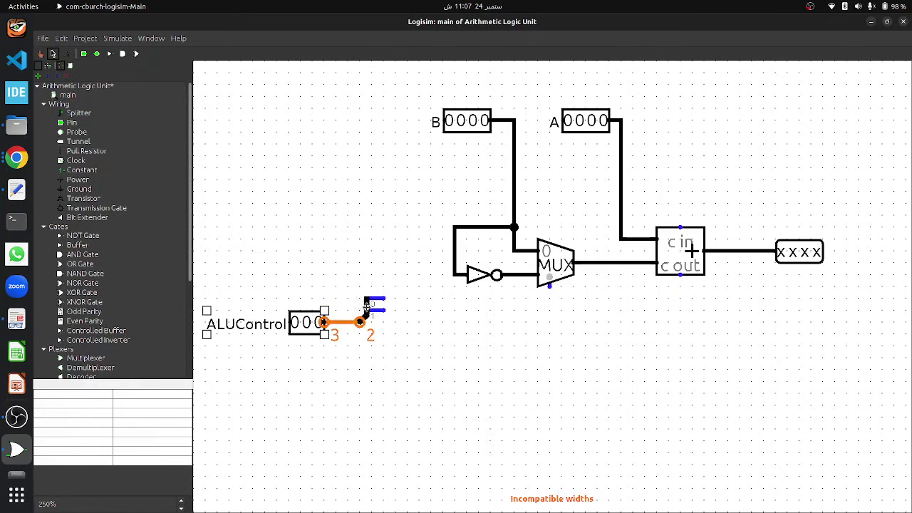
pyautogui.click(362, 320)
pyautogui.click(117, 395)
pyautogui.click(103, 404)
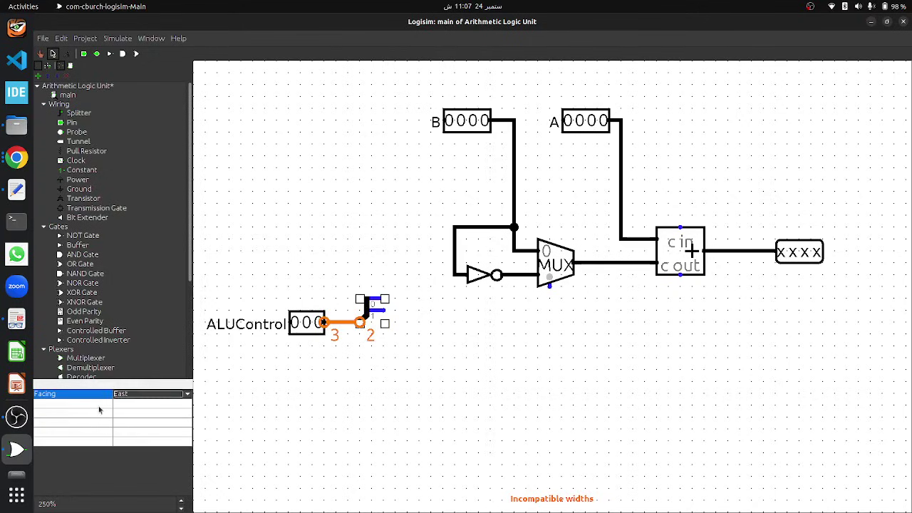
pyautogui.click(99, 404)
pyautogui.click(91, 415)
pyautogui.click(140, 415)
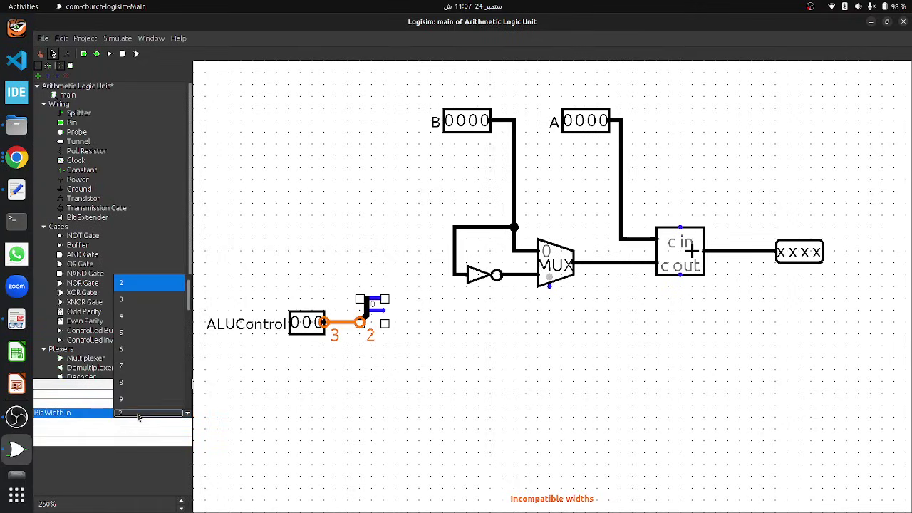
pyautogui.click(156, 307)
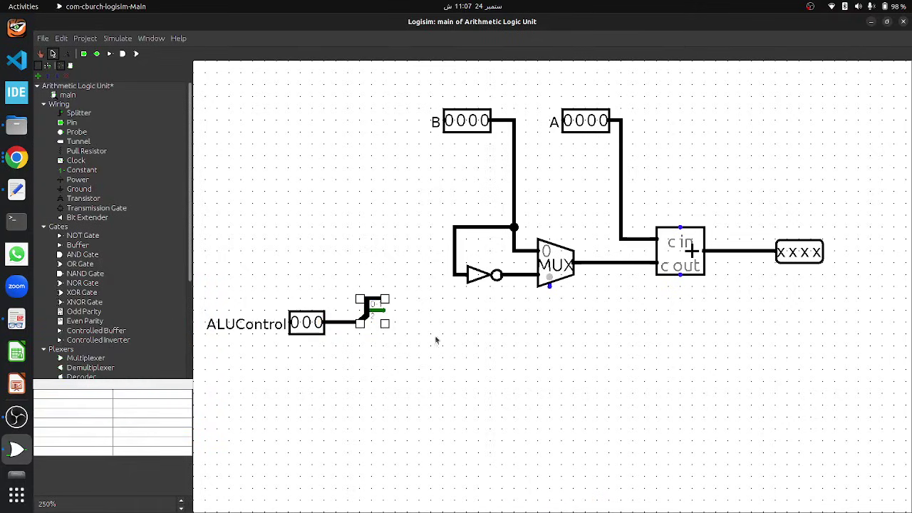
pyautogui.click(380, 360)
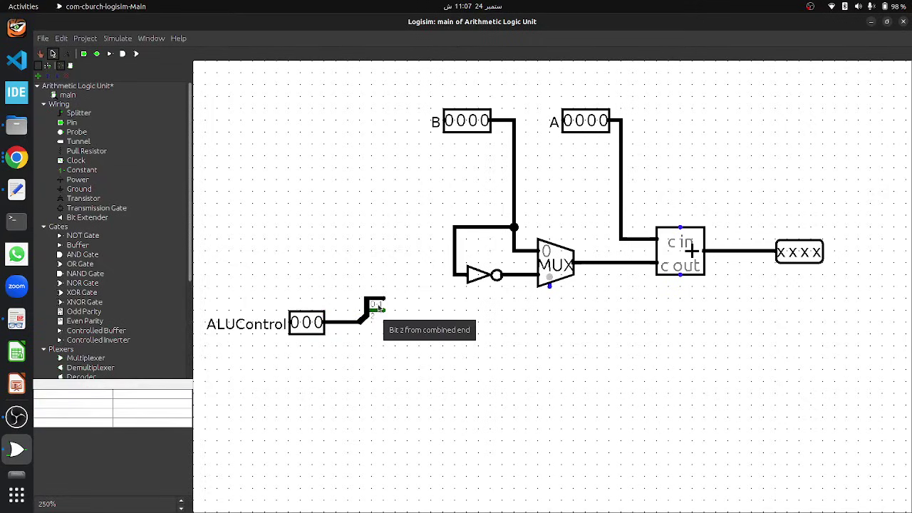
# Map splitter Bit 1 to output 1 (Bottom), leaving bit 0 on its own branch.
pyautogui.moveTo(382, 310); pyautogui.dragTo(371, 320)
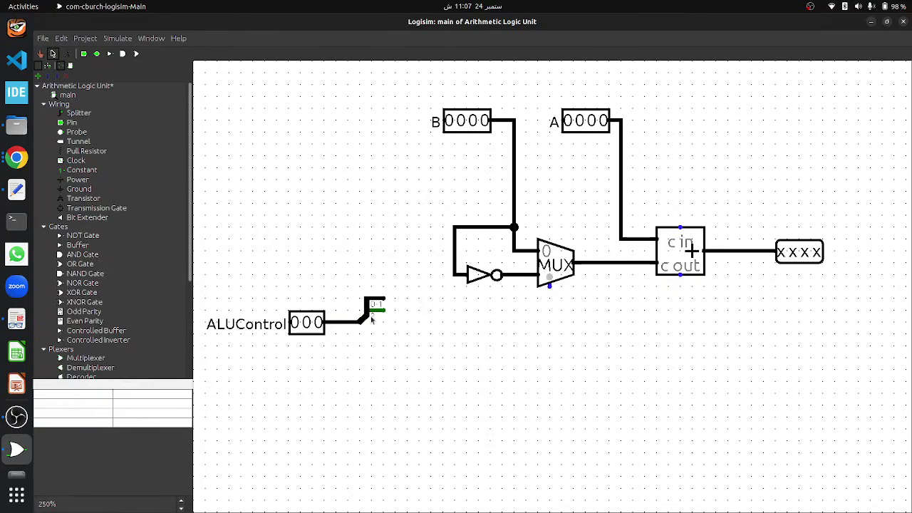
pyautogui.click(367, 315)
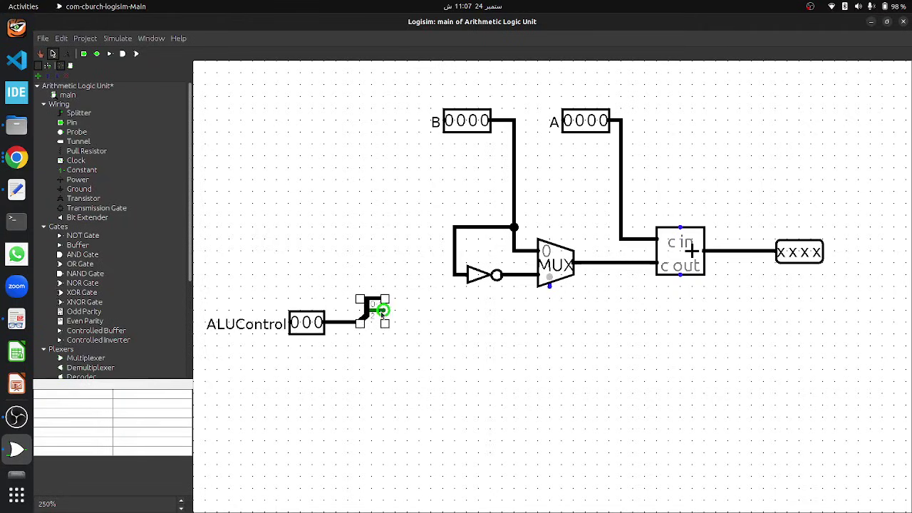
pyautogui.click(132, 425)
pyautogui.click(102, 439)
pyautogui.click(102, 438)
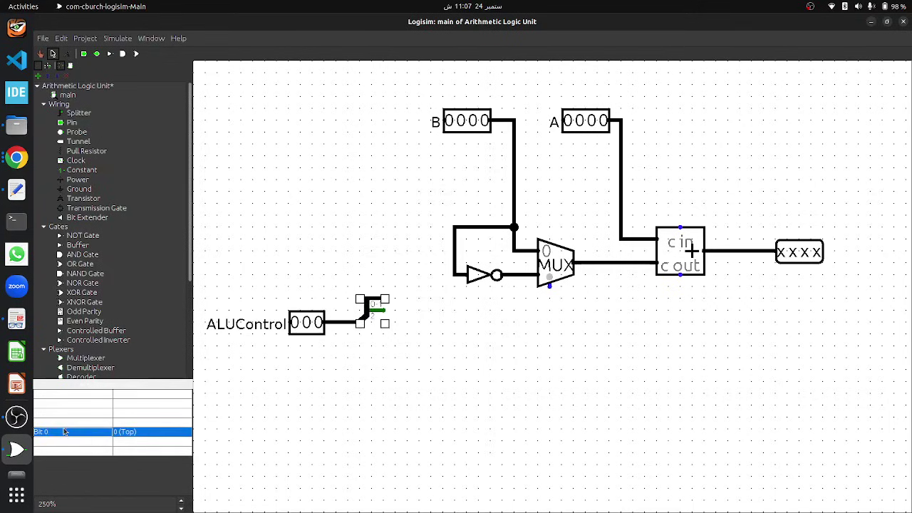
pyautogui.click(109, 442)
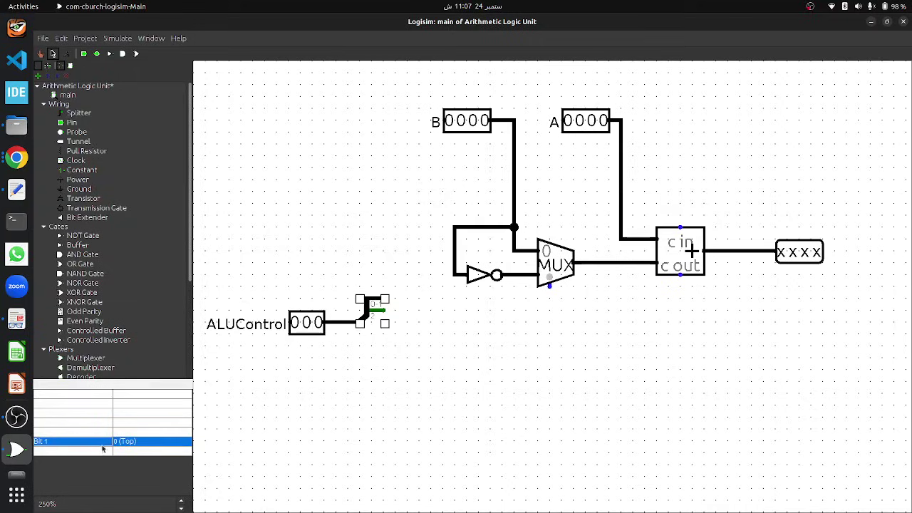
pyautogui.click(147, 442)
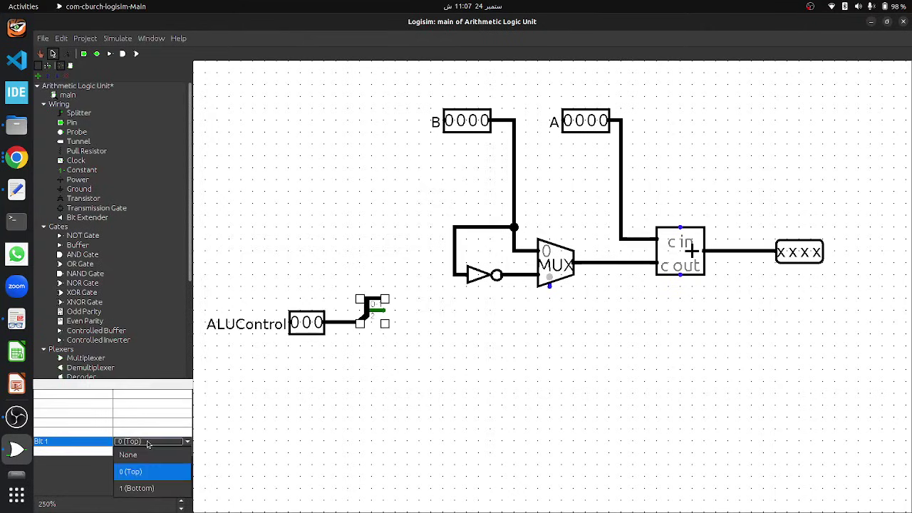
pyautogui.click(147, 488)
pyautogui.click(338, 463)
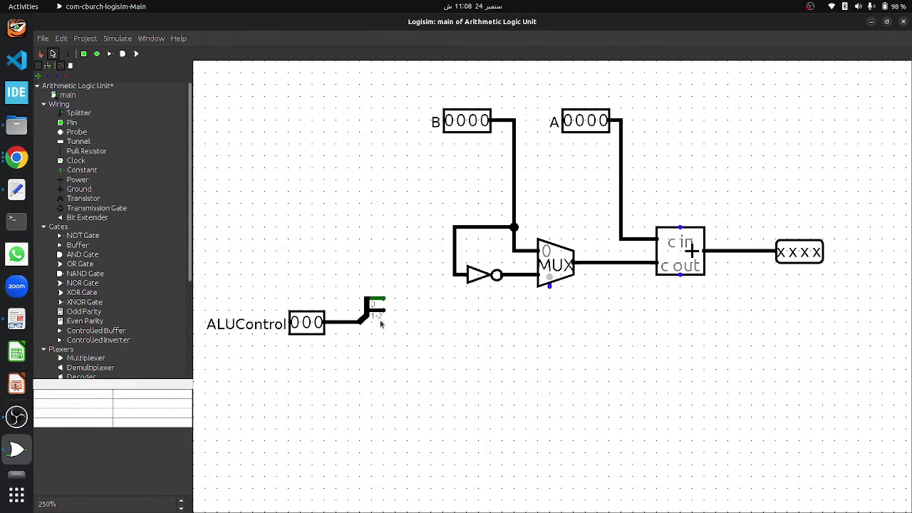
# Wire splitter bit 0 to the multiplexer's select and the adder's carry-in.
pyautogui.moveTo(383, 302); pyautogui.dragTo(680, 214)
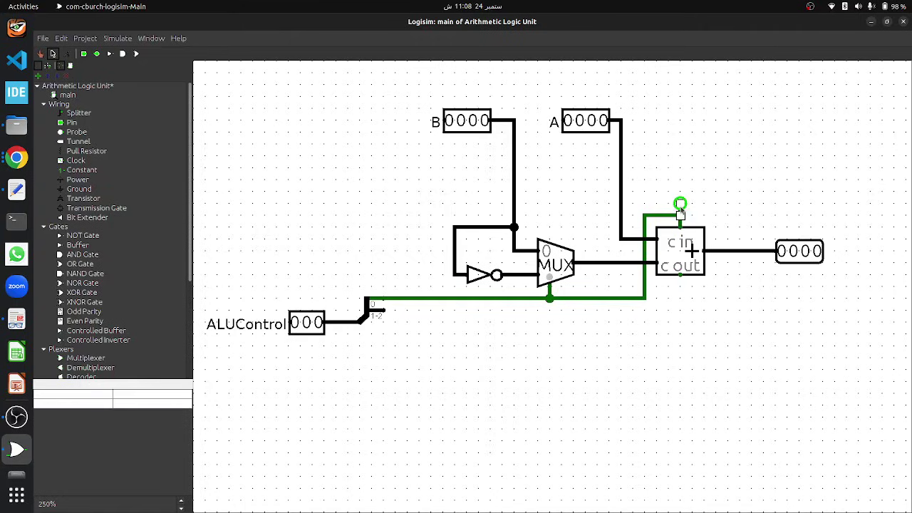
pyautogui.click(671, 364)
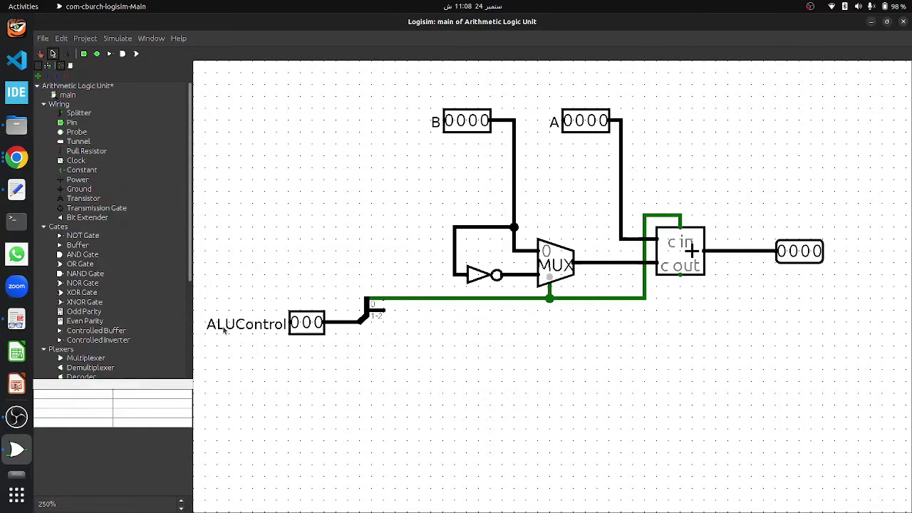
pyautogui.hotkey('alt', 'Tab')
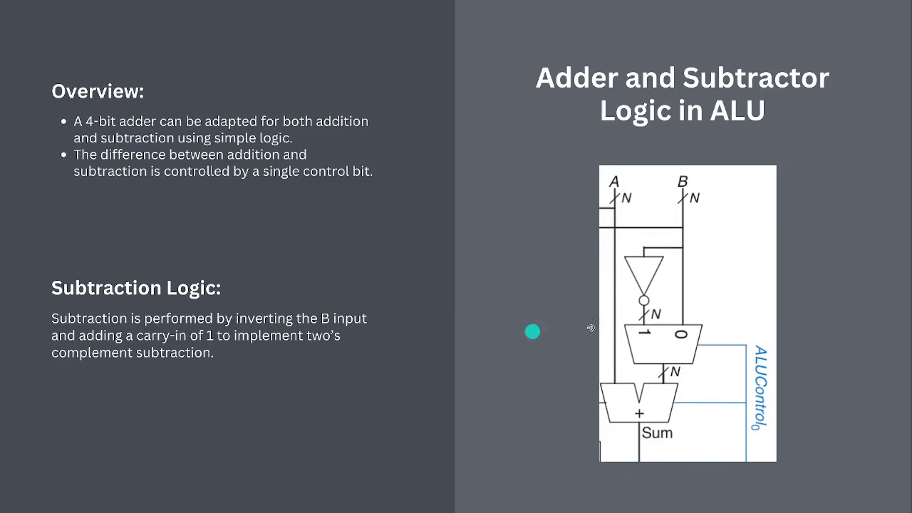
pyautogui.click(764, 280)
pyautogui.click(764, 280)
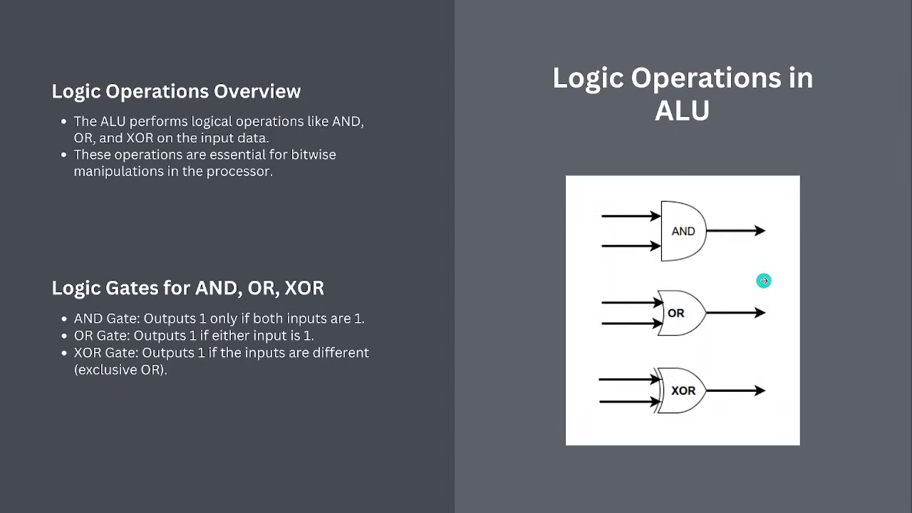
pyautogui.click(138, 322)
pyautogui.hotkey('alt', 'Tab')
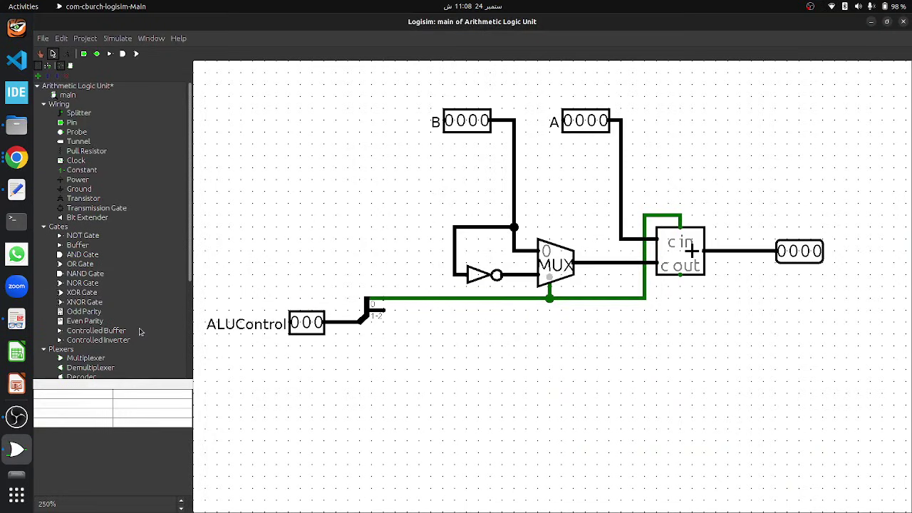
# Place an AND, an OR and an XOR gate stacked below the adder.
pyautogui.click(93, 256)
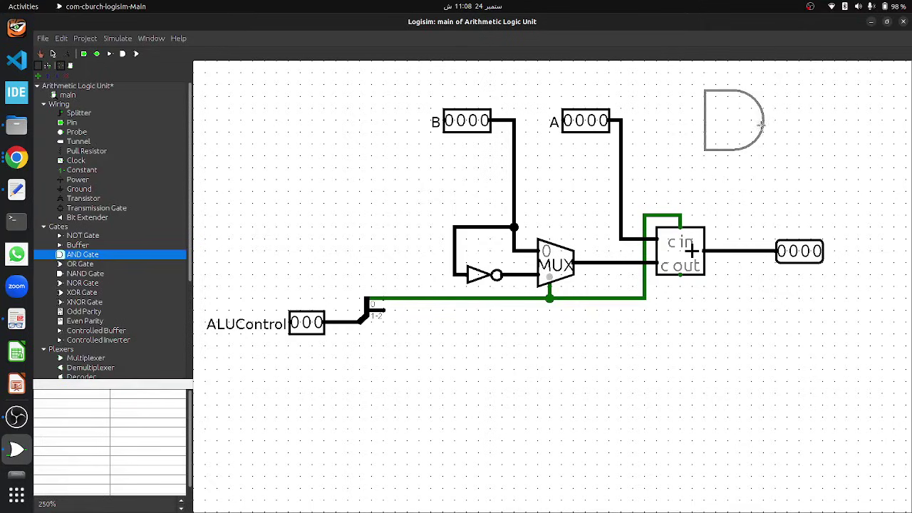
pyautogui.click(762, 122)
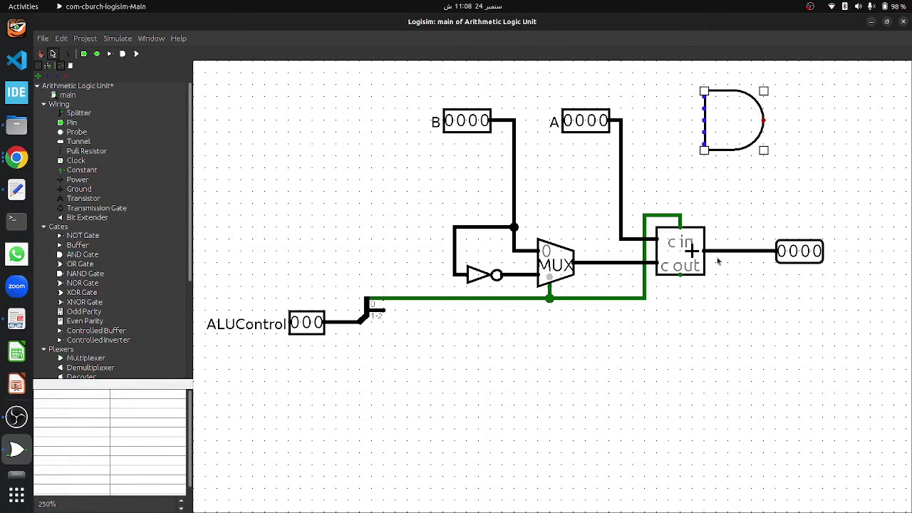
pyautogui.moveTo(747, 129)
pyautogui.mouseDown()
pyautogui.moveTo(694, 406)
pyautogui.moveTo(658, 413)
pyautogui.moveTo(639, 387)
pyautogui.moveTo(659, 379)
pyautogui.mouseUp()
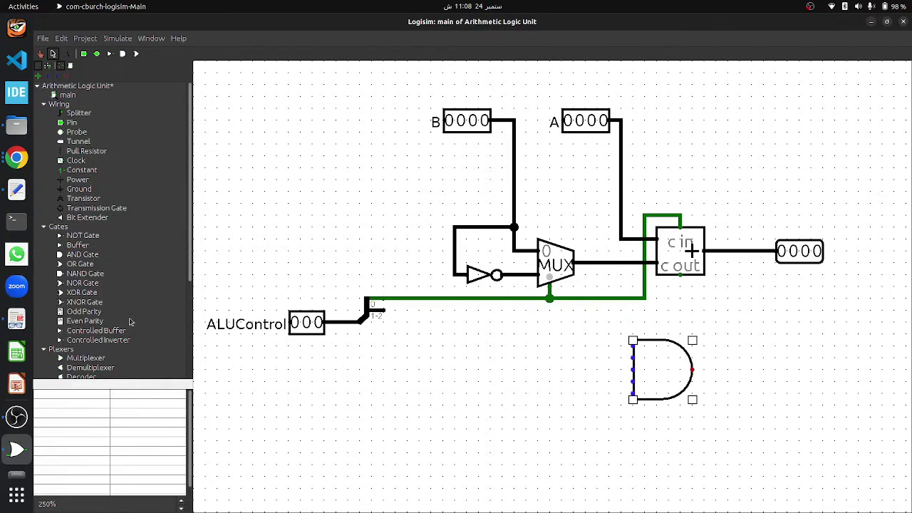
pyautogui.click(76, 266)
pyautogui.click(691, 452)
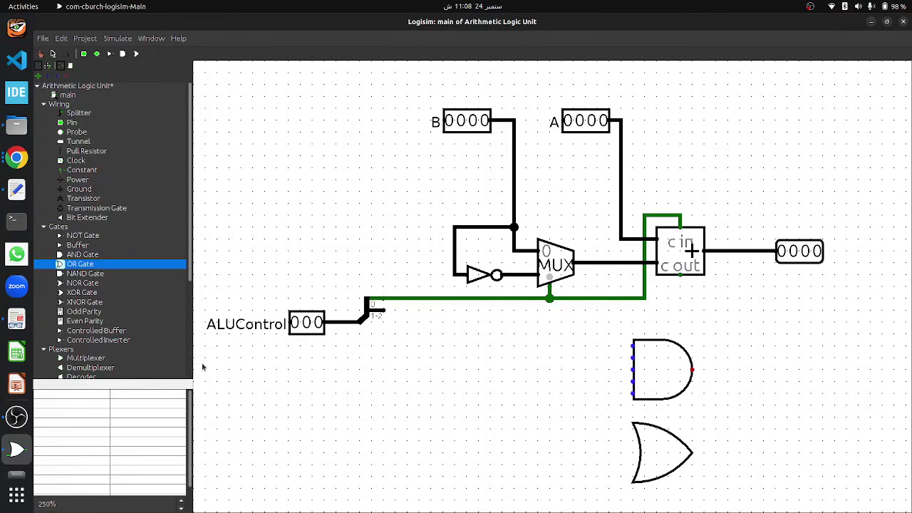
pyautogui.click(80, 293)
pyautogui.scroll(-2, 543, 451)
pyautogui.click(697, 478)
pyautogui.moveTo(686, 476); pyautogui.dragTo(684, 483)
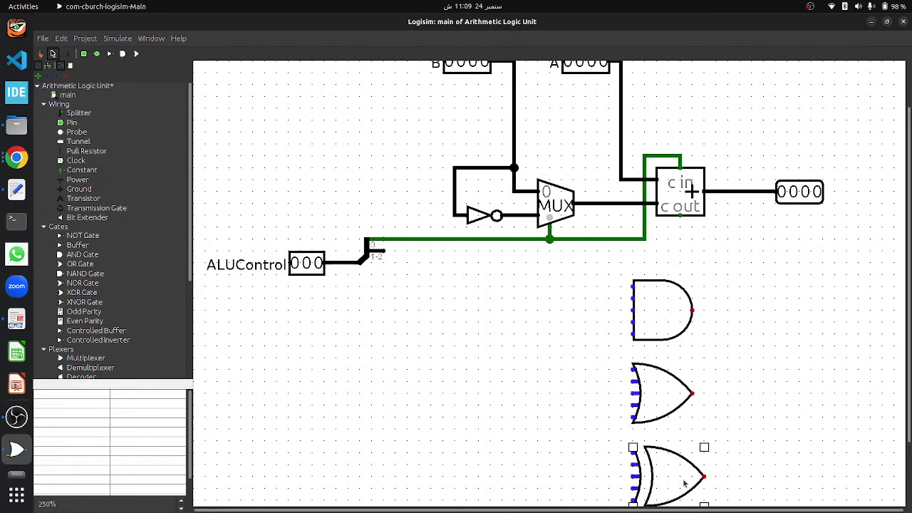
# Make the AND gate 4 bits wide with two inputs.
pyautogui.click(647, 333)
pyautogui.click(112, 394)
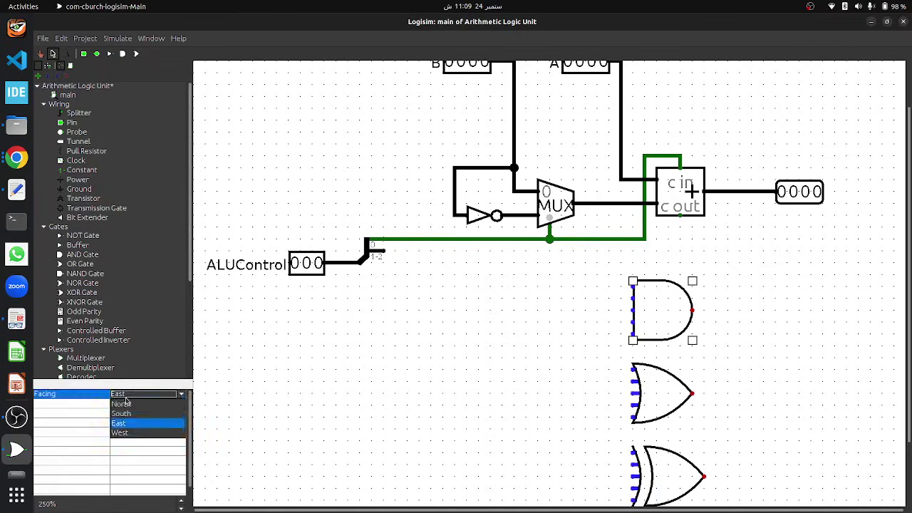
pyautogui.click(78, 420)
pyautogui.click(137, 413)
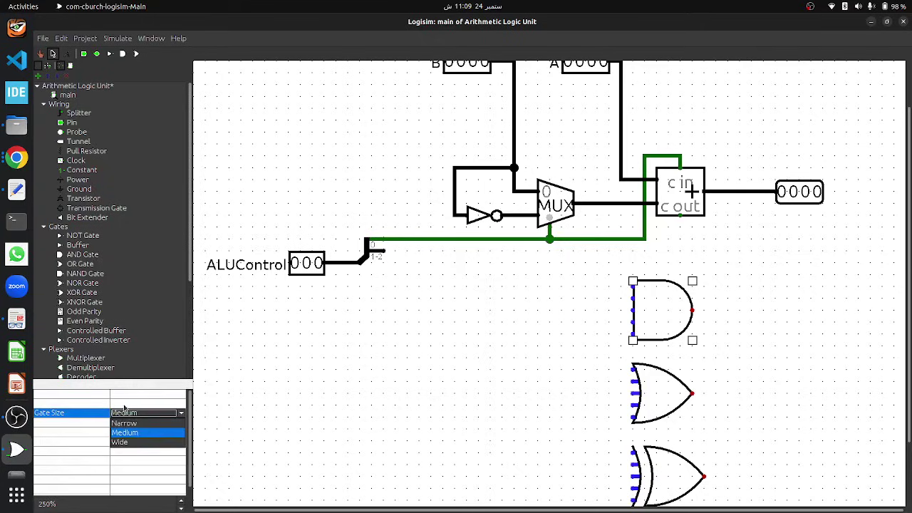
pyautogui.click(128, 413)
pyautogui.click(143, 404)
pyautogui.click(131, 320)
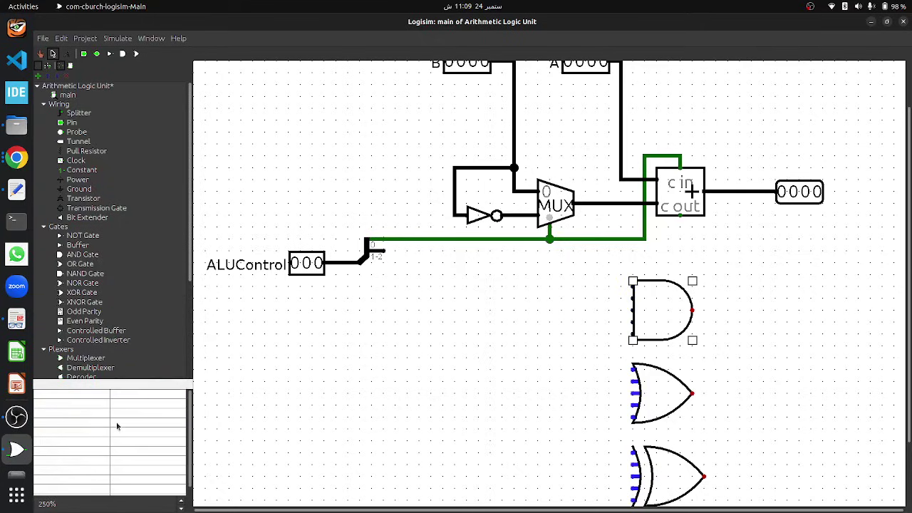
pyautogui.click(118, 424)
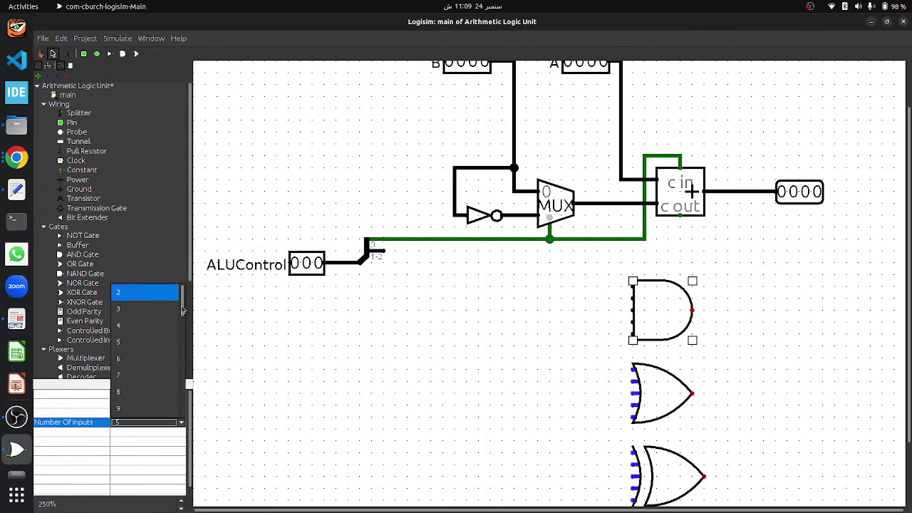
pyautogui.click(132, 327)
# Give the OR and XOR gates 4 data bits and two inputs each.
pyautogui.click(132, 408)
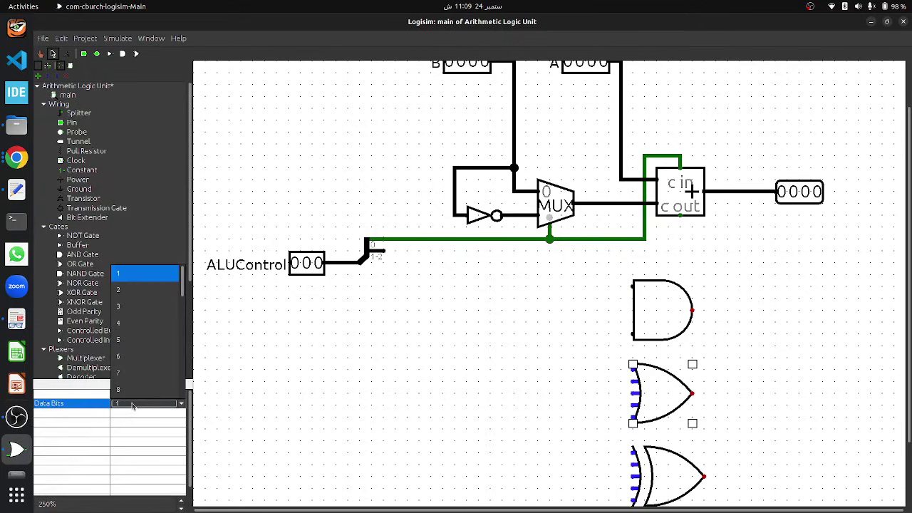
pyautogui.click(127, 321)
pyautogui.click(129, 423)
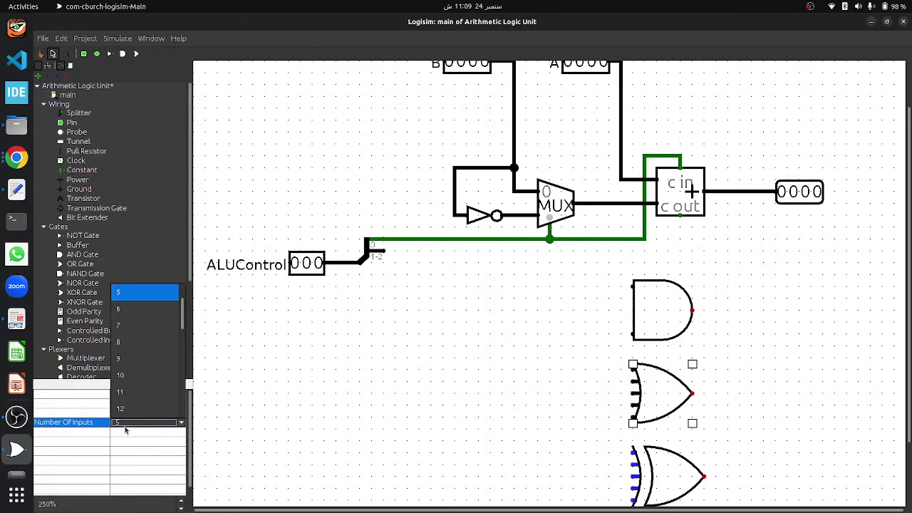
pyautogui.click(139, 292)
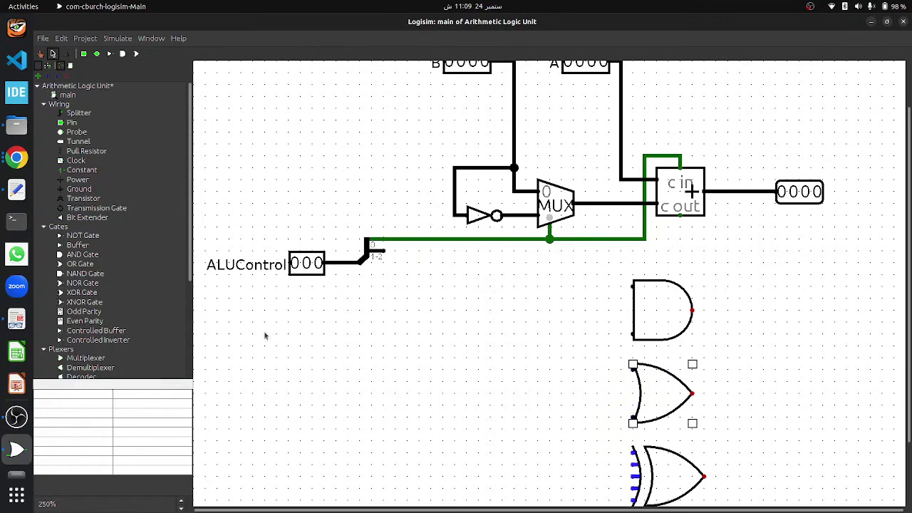
pyautogui.click(666, 483)
pyautogui.click(134, 405)
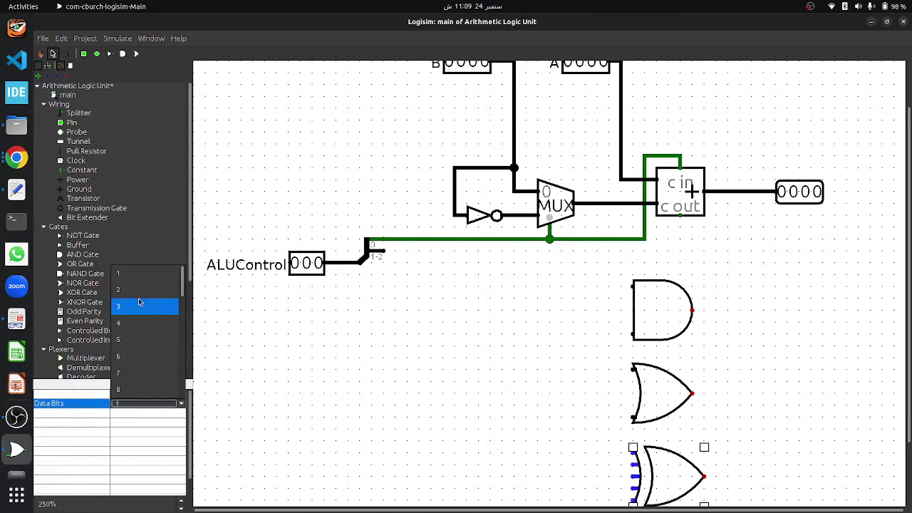
pyautogui.click(127, 323)
pyautogui.click(133, 423)
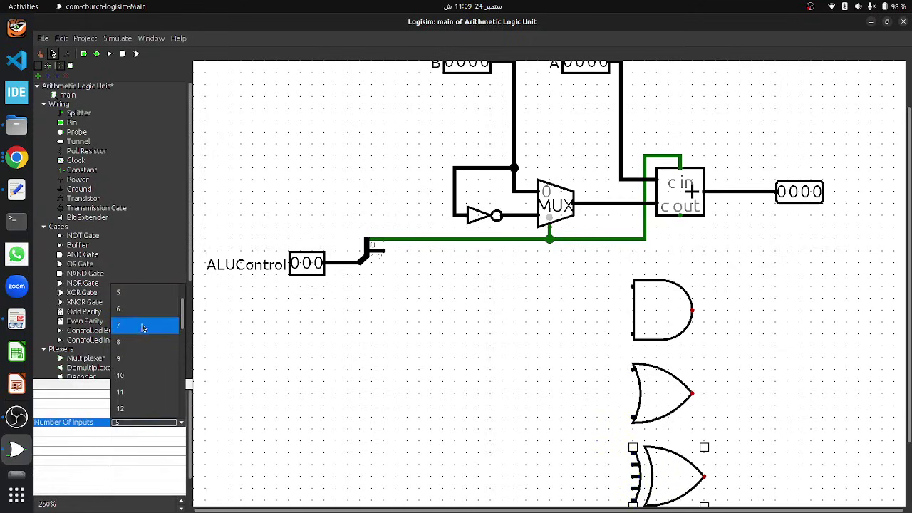
pyautogui.click(287, 371)
pyautogui.scroll(1, 460, 449)
pyautogui.scroll(1, 460, 449)
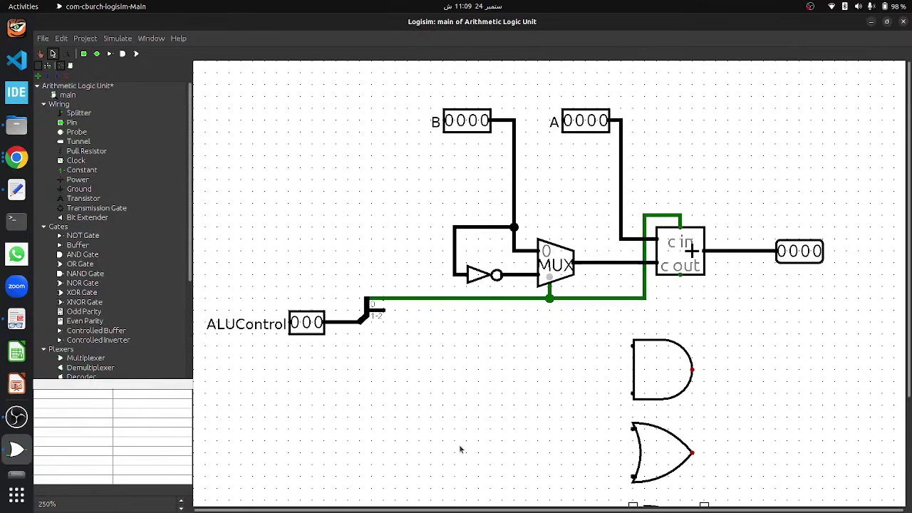
# Shift the AND, OR and XOR gates slightly to the right.
pyautogui.scroll(-2, 458, 446)
pyautogui.scroll(2, 489, 437)
pyautogui.moveTo(665, 389); pyautogui.dragTo(688, 386)
pyautogui.moveTo(664, 454); pyautogui.dragTo(689, 451)
pyautogui.scroll(-1, 689, 451)
pyautogui.moveTo(660, 491); pyautogui.dragTo(686, 491)
# Wire A to the three gates' upper inputs and B to their lower inputs.
pyautogui.moveTo(620, 205)
pyautogui.mouseDown()
pyautogui.moveTo(618, 306)
pyautogui.moveTo(656, 310)
pyautogui.moveTo(656, 393)
pyautogui.mouseUp()
pyautogui.scroll(-2, 620, 334)
pyautogui.moveTo(621, 333)
pyautogui.mouseDown()
pyautogui.moveTo(622, 388)
pyautogui.moveTo(655, 406)
pyautogui.mouseUp()
pyautogui.scroll(2, 501, 287)
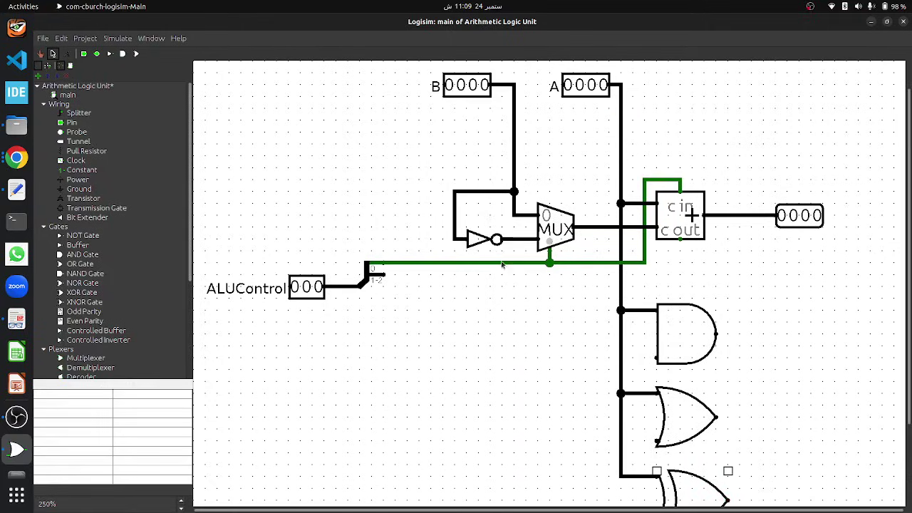
pyautogui.moveTo(513, 213); pyautogui.dragTo(656, 358)
pyautogui.scroll(-1, 652, 363)
pyautogui.moveTo(514, 320); pyautogui.dragTo(656, 406)
pyautogui.moveTo(513, 405); pyautogui.dragTo(655, 489)
pyautogui.click(797, 192)
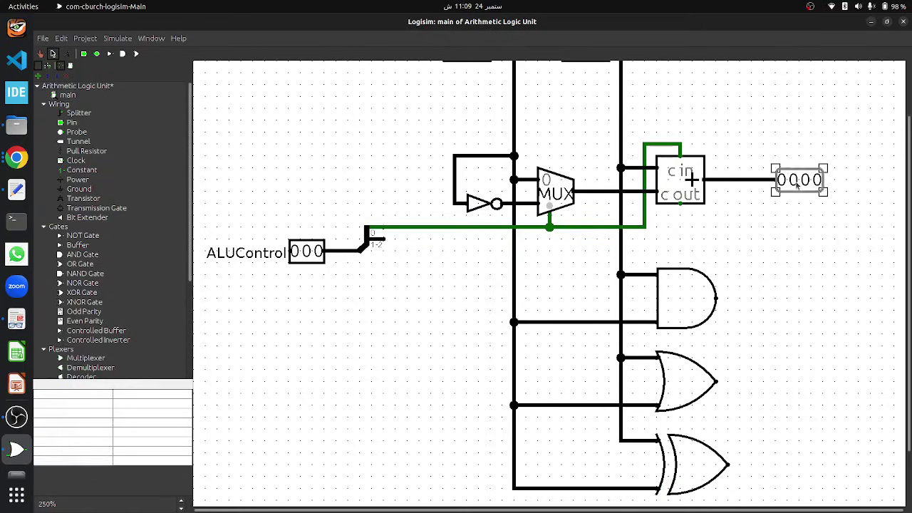
# Place a 4-bit output pin beside each of the AND, OR and XOR gates and wire each gate output to its pin.
pyautogui.moveTo(799, 193); pyautogui.dragTo(790, 236)
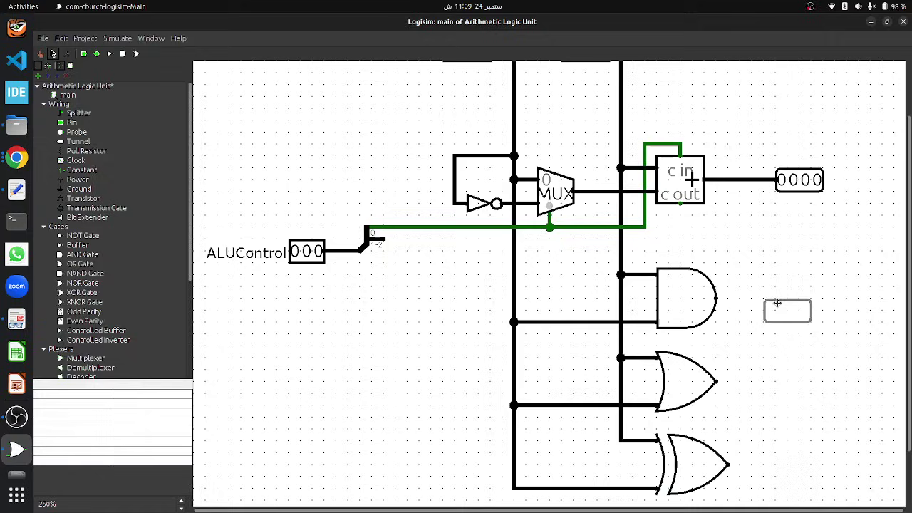
pyautogui.click(764, 299)
pyautogui.moveTo(762, 300); pyautogui.dragTo(717, 298)
pyautogui.moveTo(783, 301); pyautogui.dragTo(794, 312)
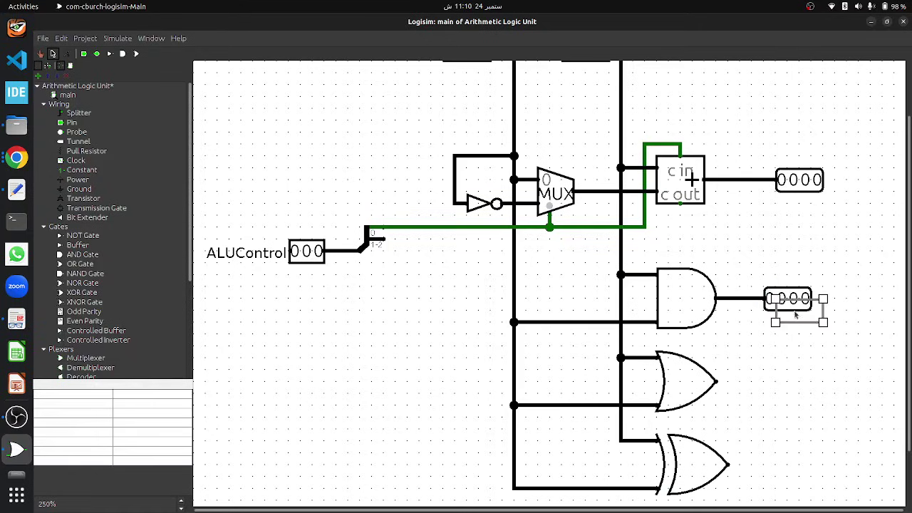
pyautogui.click(763, 383)
pyautogui.moveTo(763, 383); pyautogui.dragTo(717, 382)
pyautogui.moveTo(788, 384); pyautogui.dragTo(800, 394)
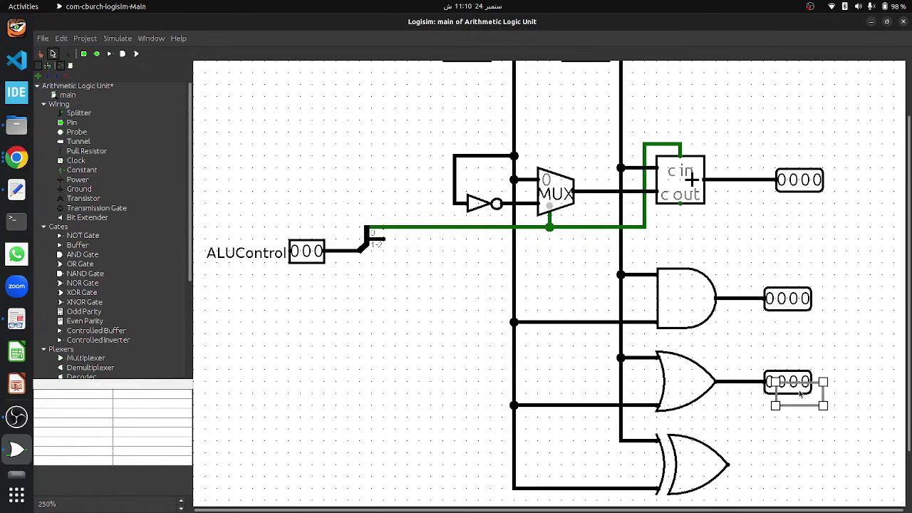
pyautogui.click(776, 465)
pyautogui.moveTo(775, 465); pyautogui.dragTo(728, 465)
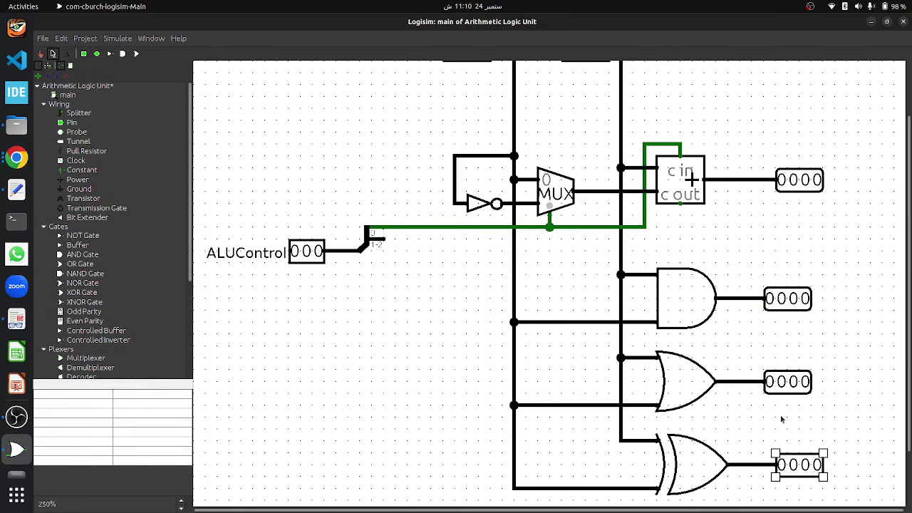
pyautogui.scroll(2, 782, 420)
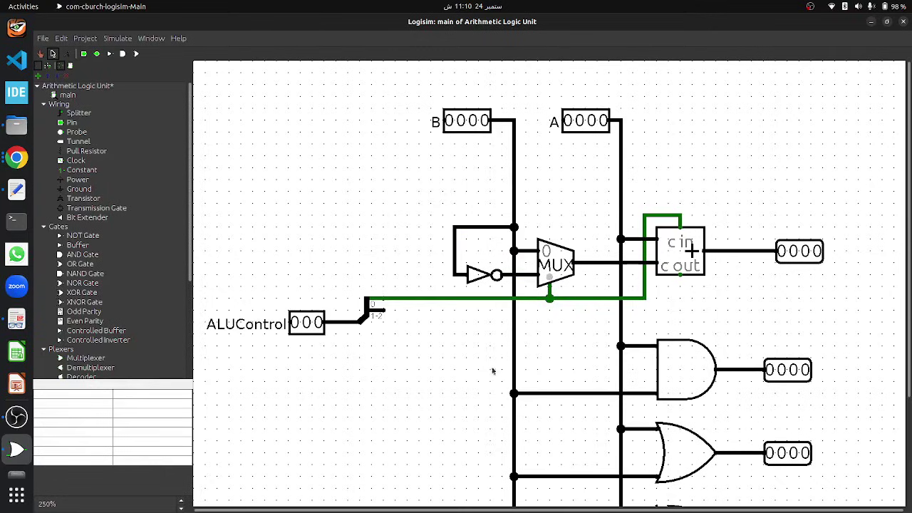
pyautogui.scroll(-1, 460, 384)
pyautogui.scroll(-1, 460, 385)
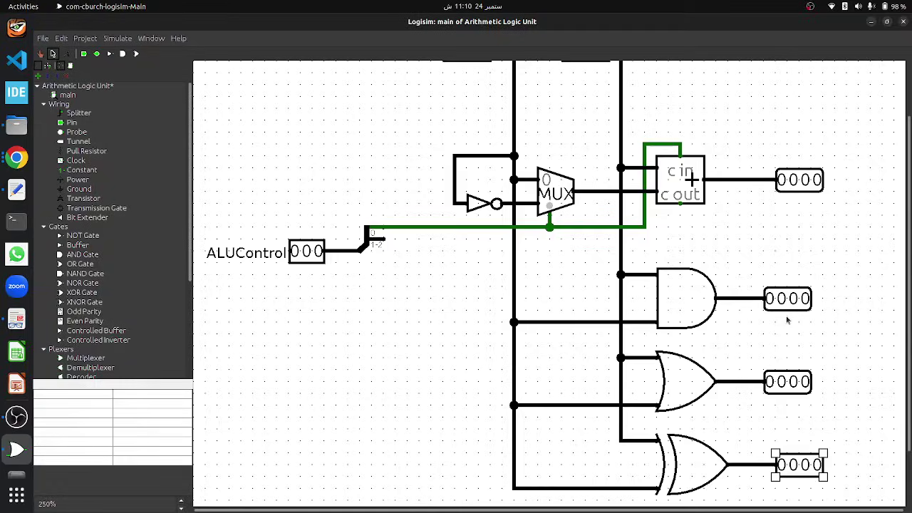
# Present the 'Operation Control with Multiplexers in ALU' slide, then return to the Logisim circuit.
pyautogui.hotkey('alt', 'Tab')
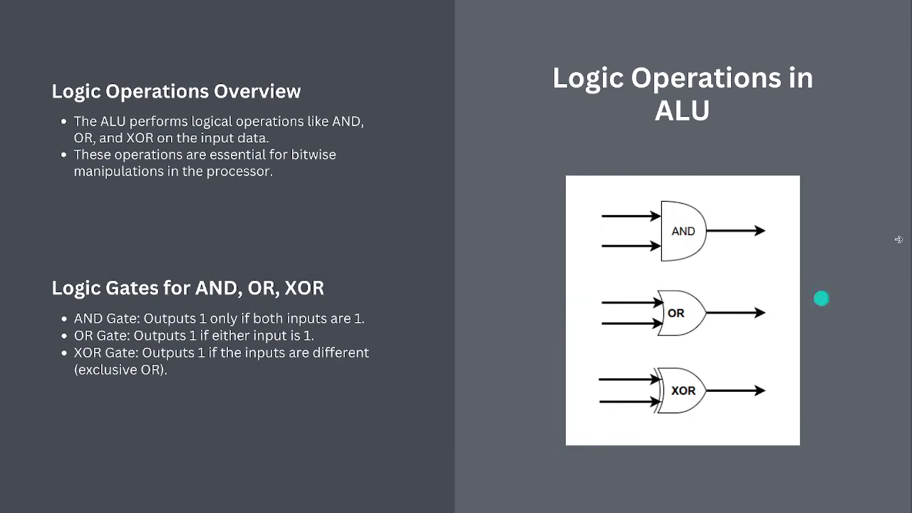
pyautogui.click(868, 254)
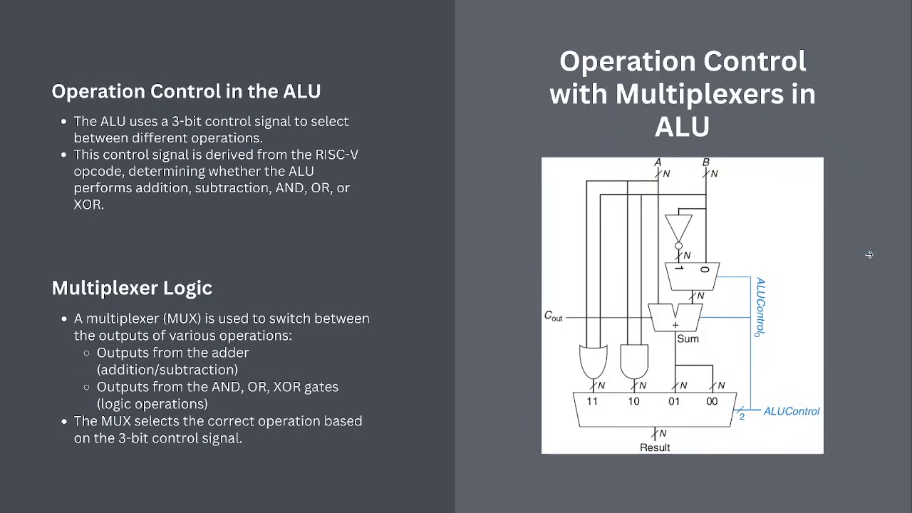
pyautogui.click(228, 233)
pyautogui.hotkey('alt', 'Tab')
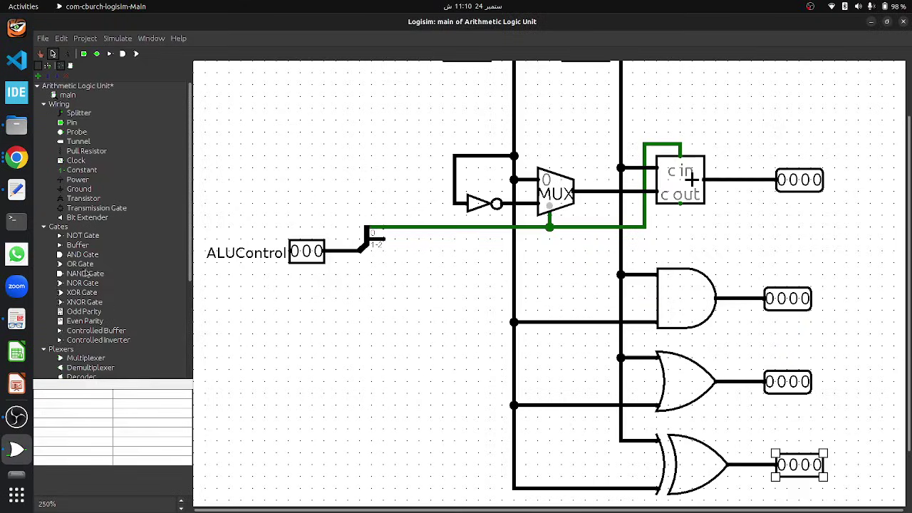
# Place a new multiplexer to the right of the AND, OR and XOR gates.
pyautogui.scroll(-1, 79, 342)
pyautogui.click(80, 333)
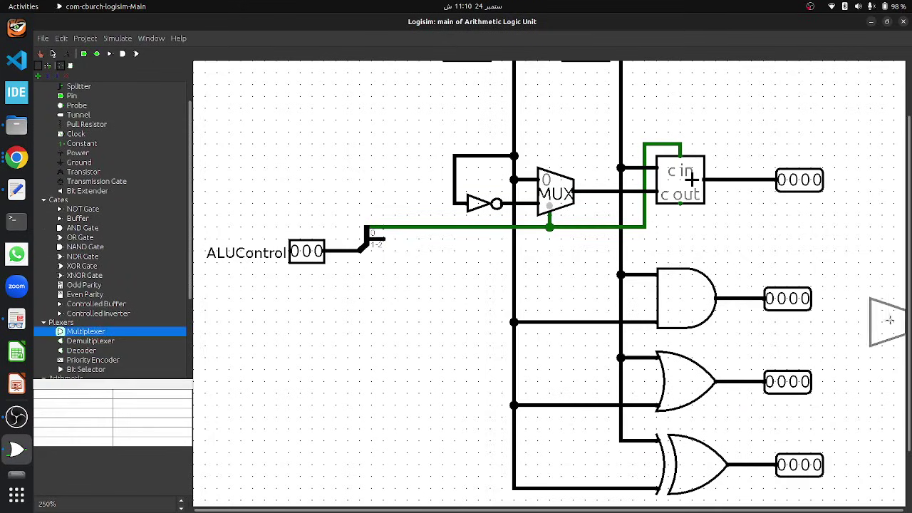
pyautogui.click(895, 299)
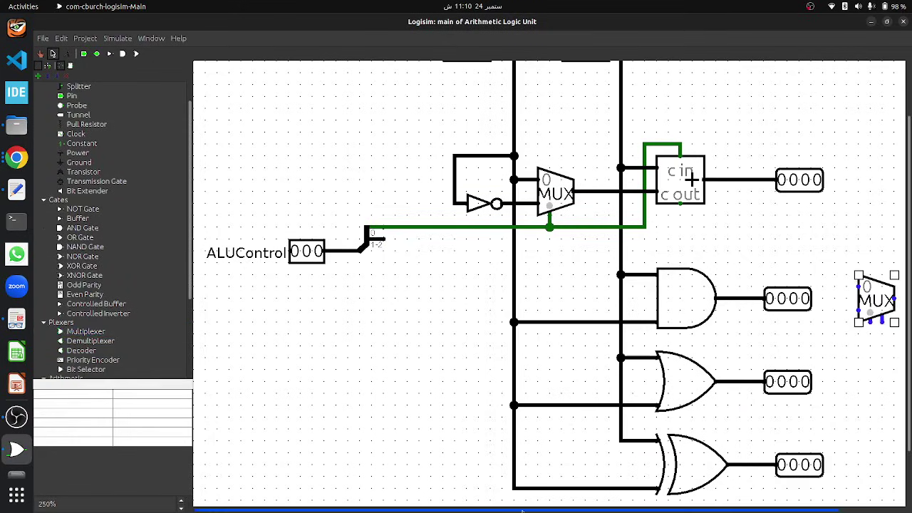
pyautogui.hscroll(3, 805, 387)
pyautogui.moveTo(811, 304); pyautogui.dragTo(870, 292)
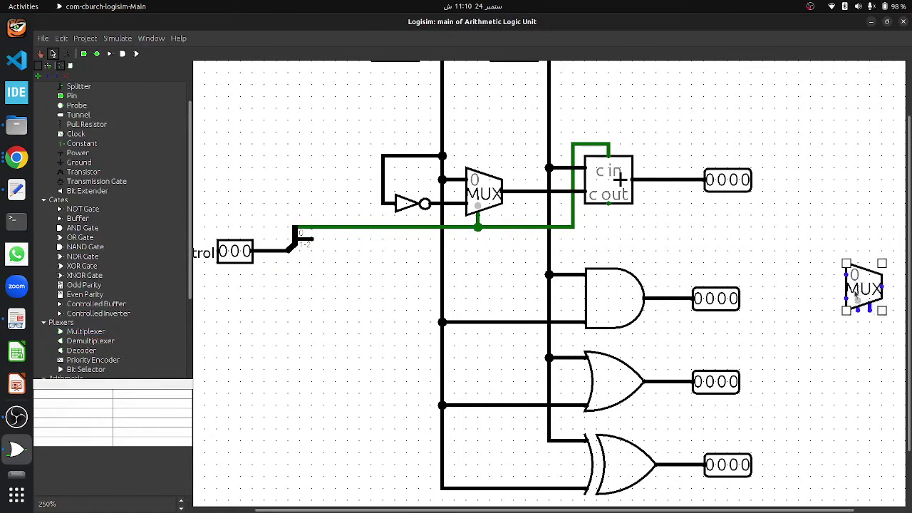
# Adjust the multiplexer's bit width and give it 3 select bits for eight data inputs.
pyautogui.click(124, 396)
pyautogui.click(95, 404)
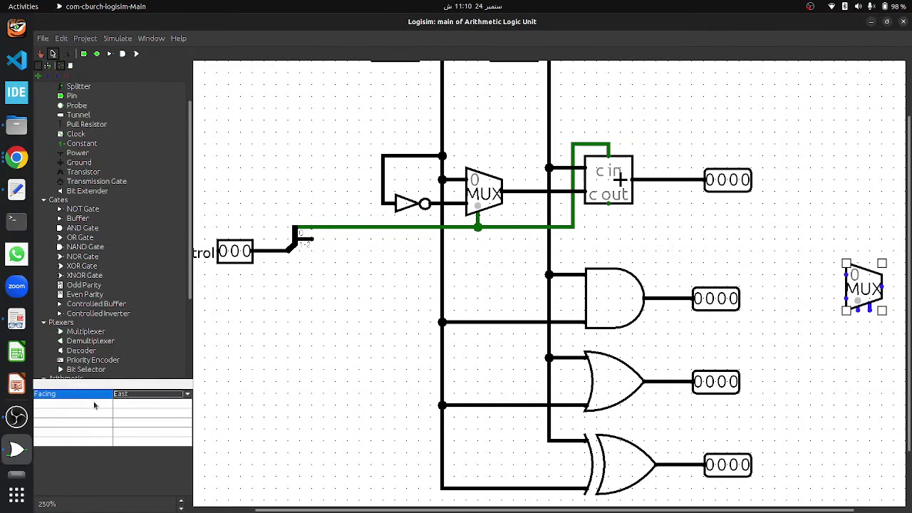
pyautogui.click(88, 412)
pyautogui.click(122, 416)
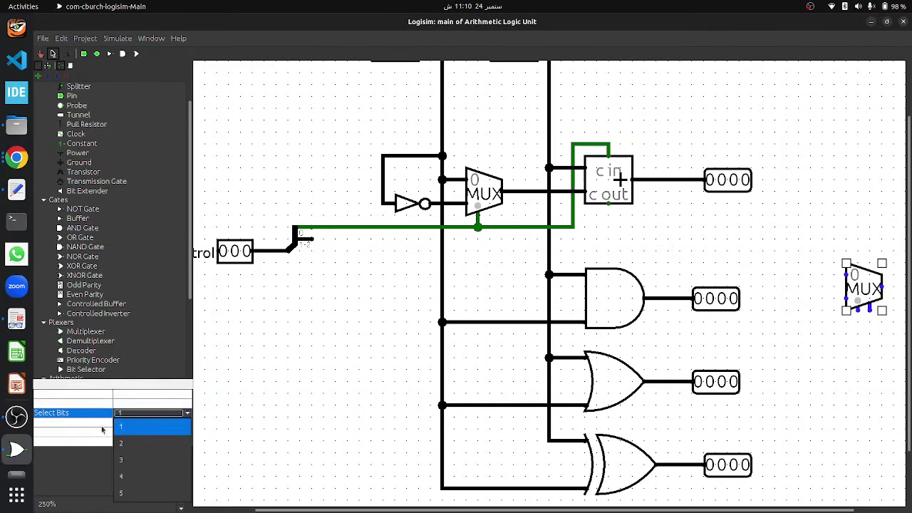
pyautogui.click(100, 425)
pyautogui.click(121, 418)
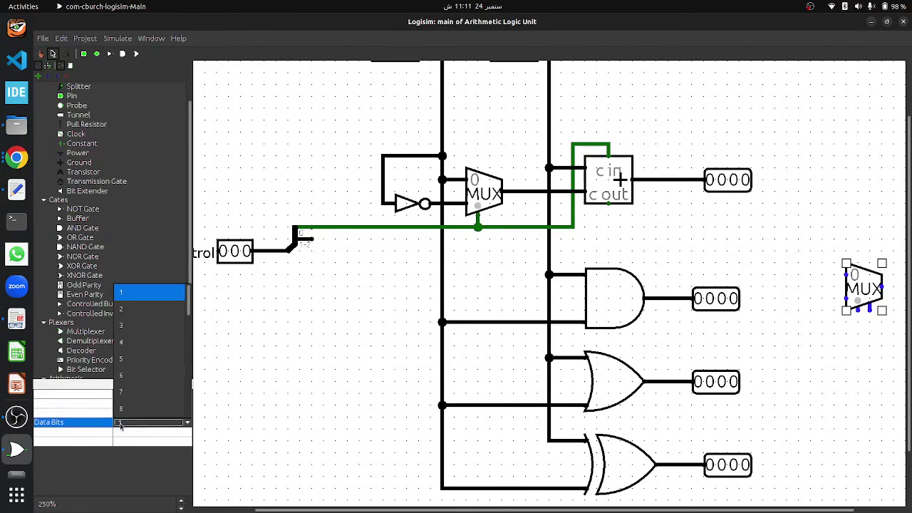
pyautogui.click(132, 380)
pyautogui.click(135, 443)
pyautogui.click(133, 465)
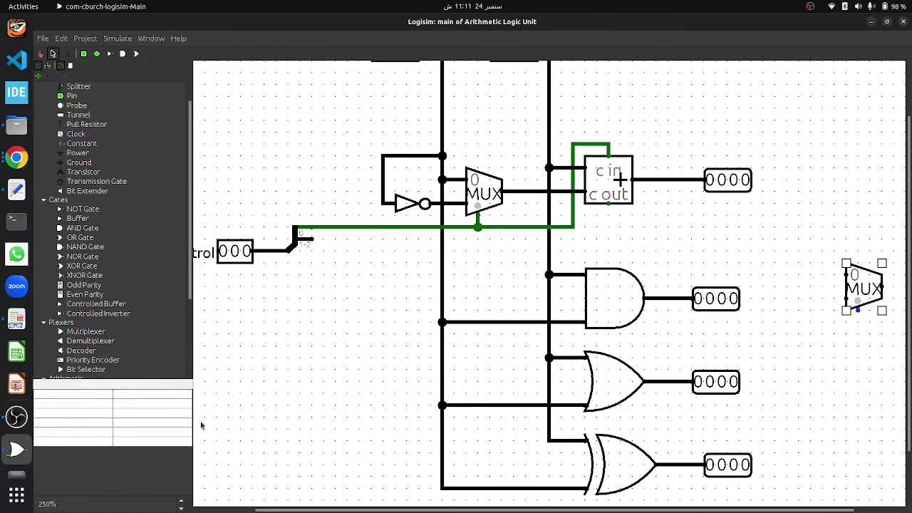
pyautogui.click(128, 413)
pyautogui.click(122, 460)
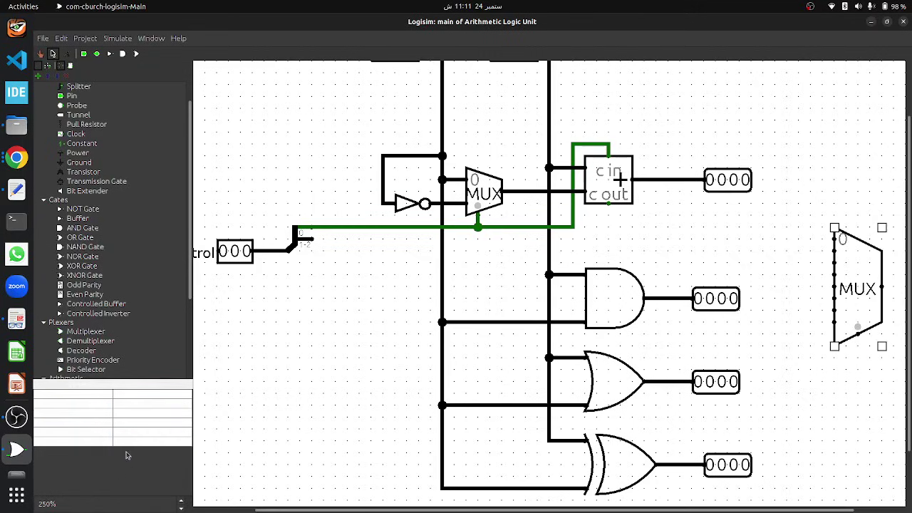
pyautogui.click(831, 428)
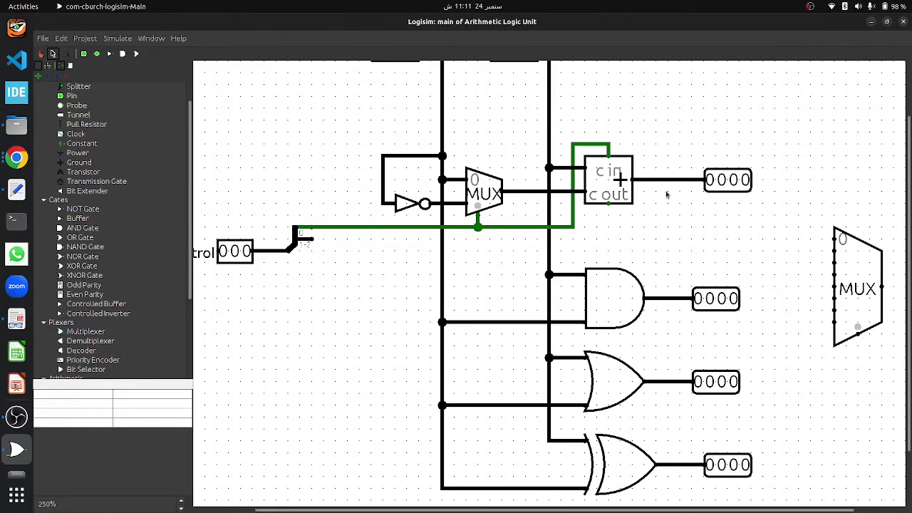
# Wire the adder, AND, OR and XOR outputs into the multiplexer's data inputs.
pyautogui.moveTo(668, 180)
pyautogui.mouseDown()
pyautogui.moveTo(718, 242)
pyautogui.moveTo(835, 240)
pyautogui.mouseUp()
pyautogui.moveTo(775, 239); pyautogui.dragTo(831, 258)
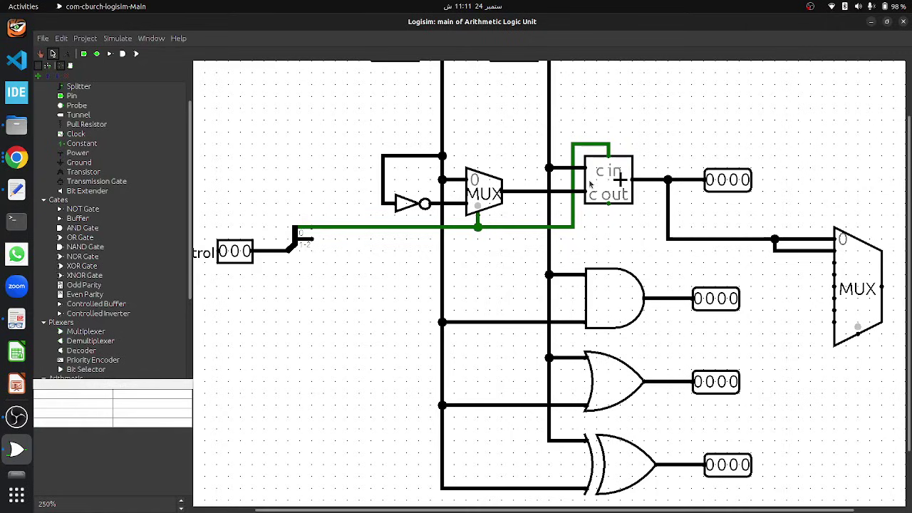
pyautogui.moveTo(668, 299); pyautogui.dragTo(835, 262)
pyautogui.moveTo(668, 382); pyautogui.dragTo(834, 273)
pyautogui.moveTo(668, 465); pyautogui.dragTo(834, 287)
# Place a copy of the output pin on the multiplexer output, reading xxxx.
pyautogui.hscroll(3, 673, 470)
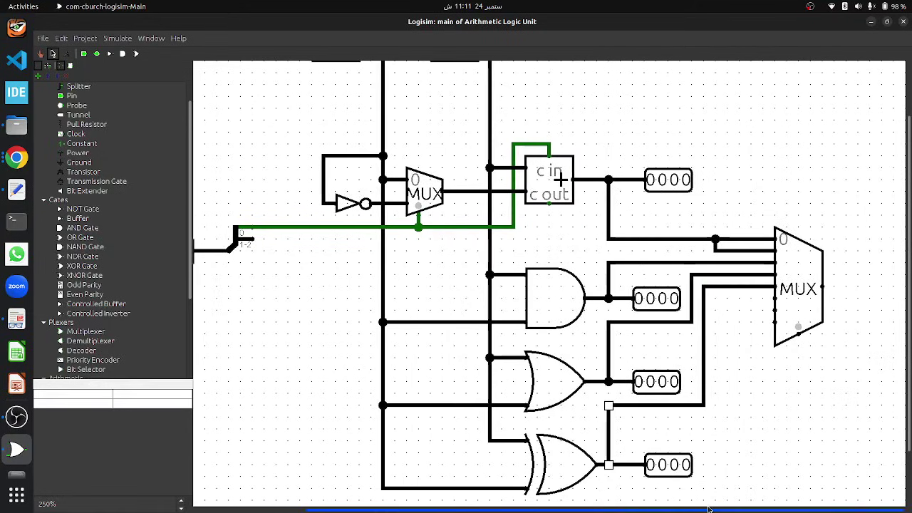
pyautogui.click(673, 473)
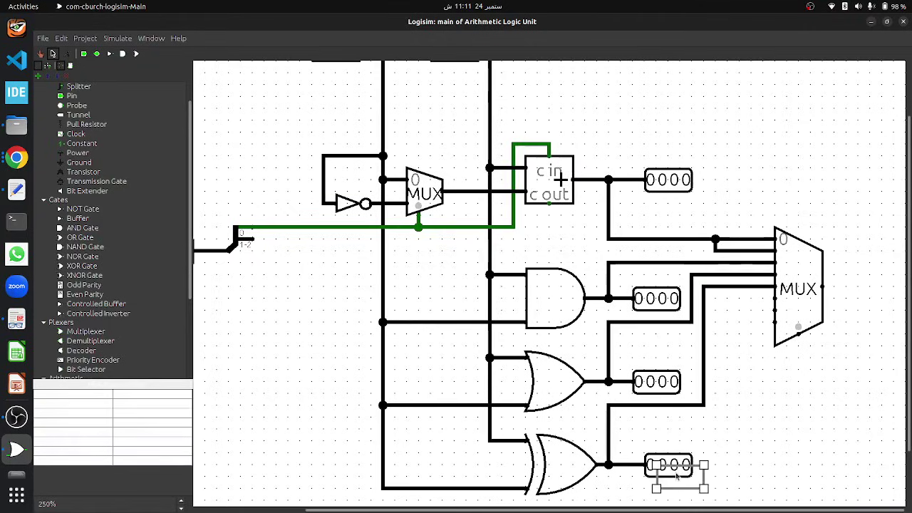
pyautogui.click(868, 286)
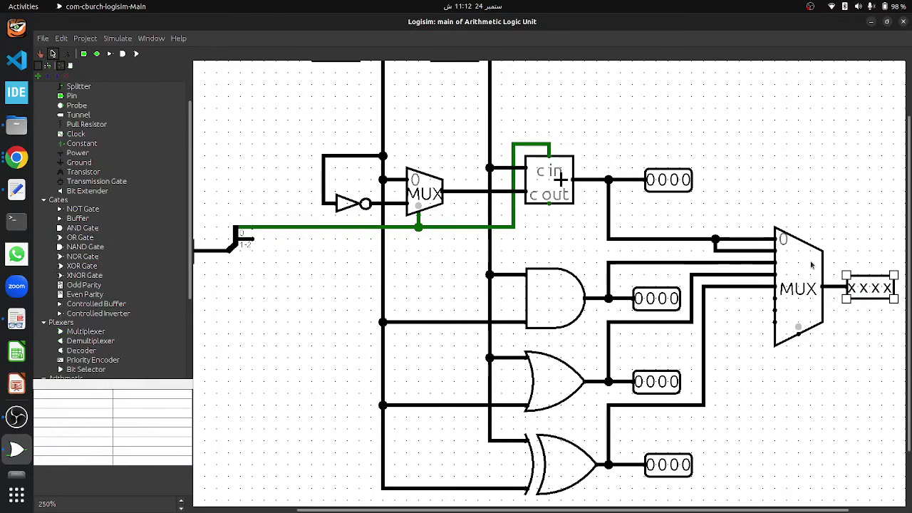
# Connect the ALUControl splitter to the multiplexer's select input.
pyautogui.hscroll(-3, 393, 378)
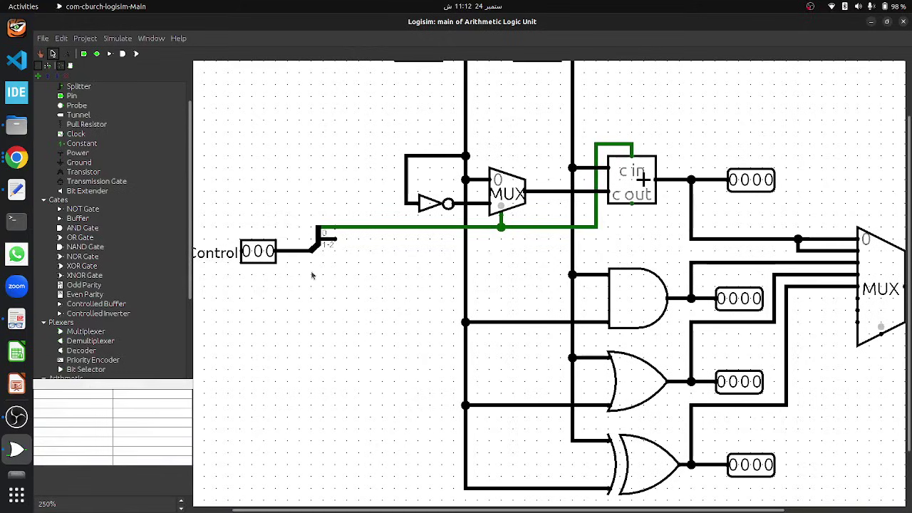
pyautogui.moveTo(297, 253); pyautogui.dragTo(881, 329)
pyautogui.moveTo(498, 510); pyautogui.dragTo(549, 510)
pyautogui.scroll(3, 573, 317)
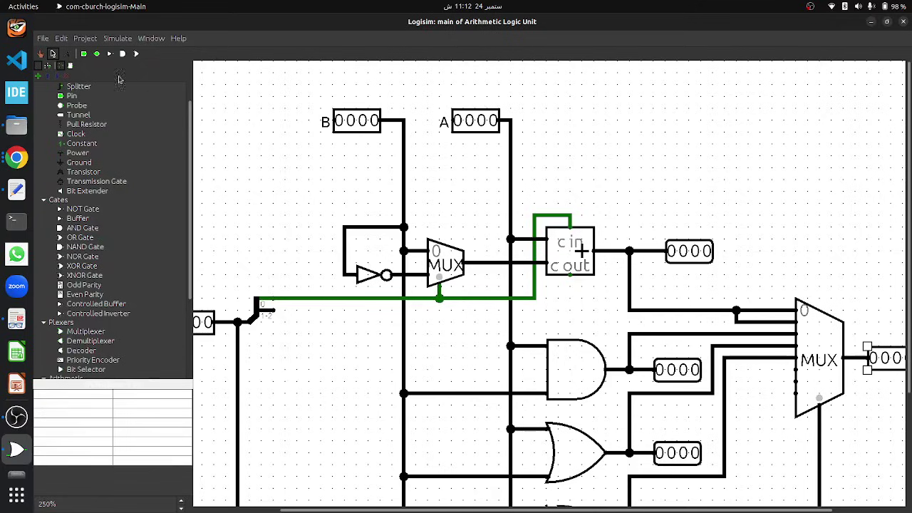
# Poke input A to 0100 and B to 0010 so the adder outputs 0110.
pyautogui.click(41, 54)
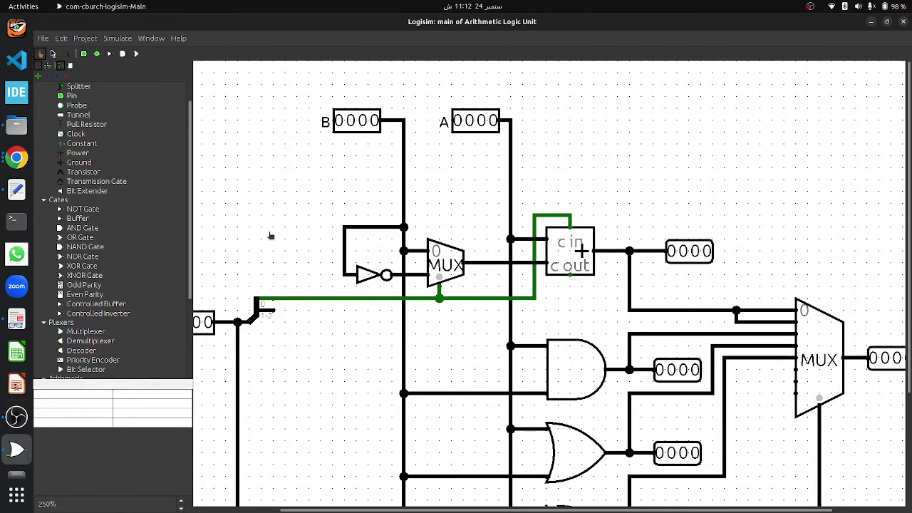
pyautogui.click(470, 122)
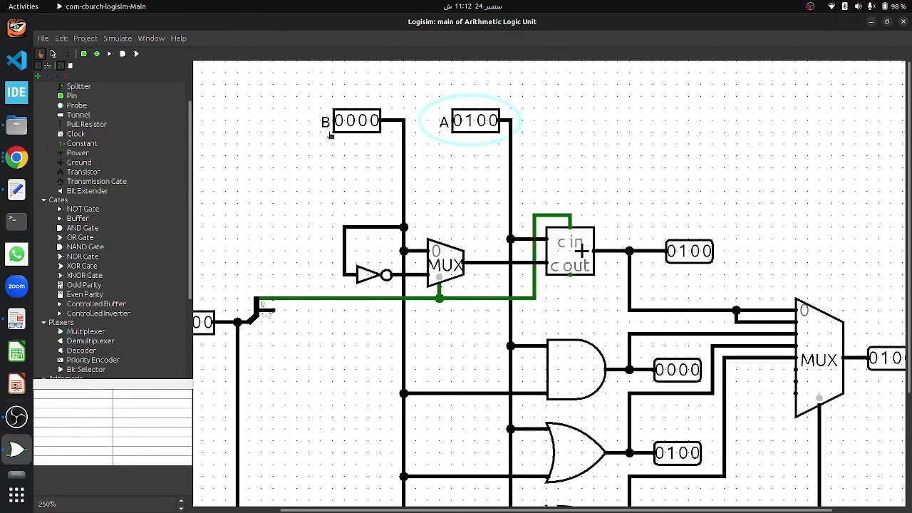
pyautogui.click(364, 123)
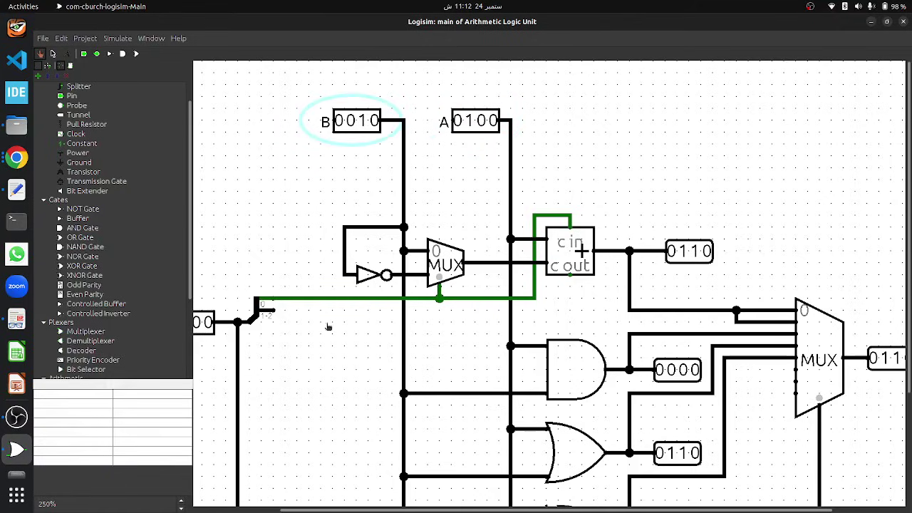
pyautogui.moveTo(378, 509); pyautogui.dragTo(339, 510)
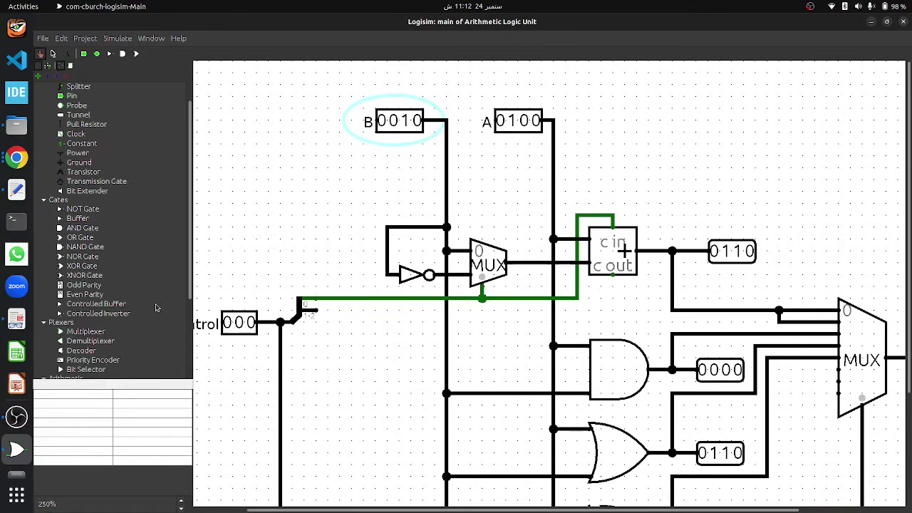
pyautogui.hotkey('alt', 'Tab')
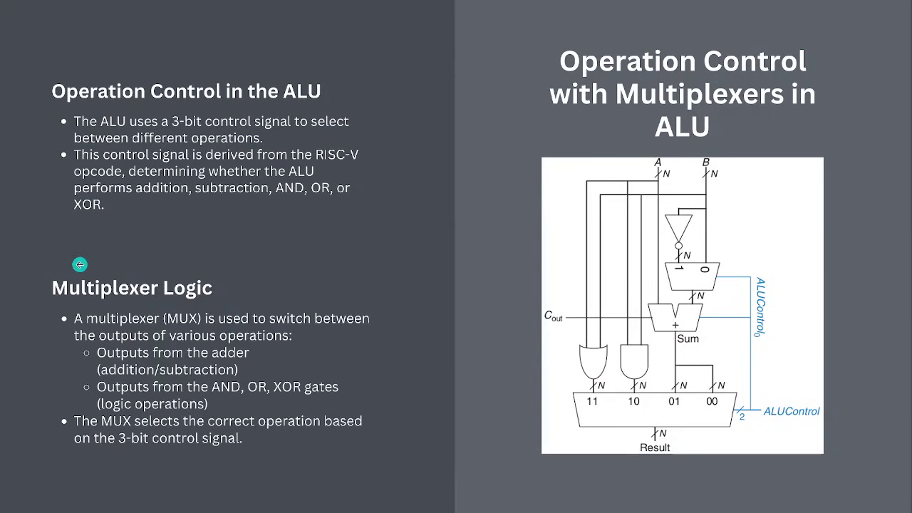
pyautogui.press('Right')
pyautogui.press('Right')
pyautogui.press('Left')
pyautogui.press('Left')
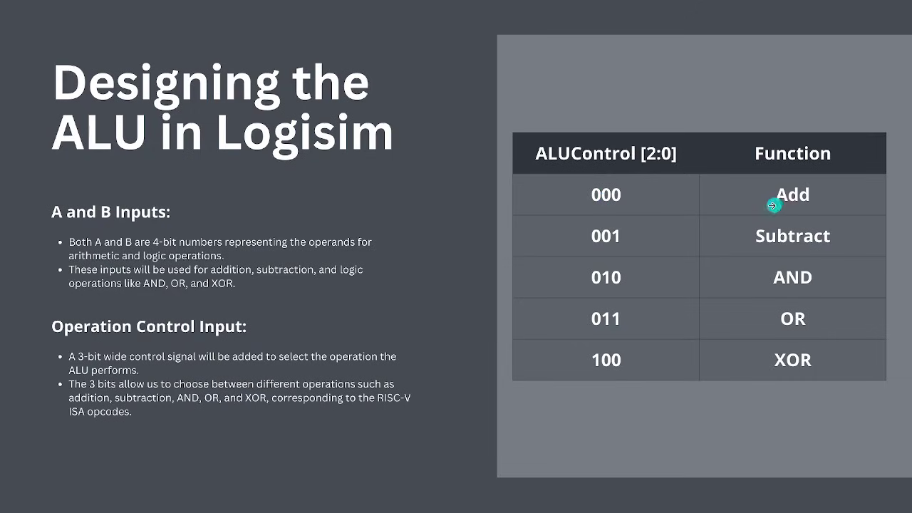
pyautogui.hotkey('alt', 'Tab')
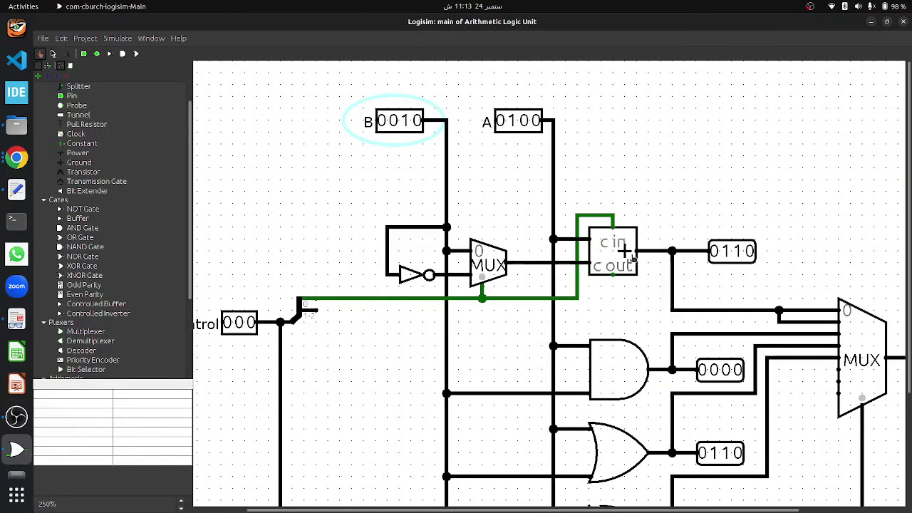
# Poke A to 0010, B to 0100 and ALUControl to 001, producing the subtraction result 1110.
pyautogui.moveTo(548, 510); pyautogui.dragTo(652, 510)
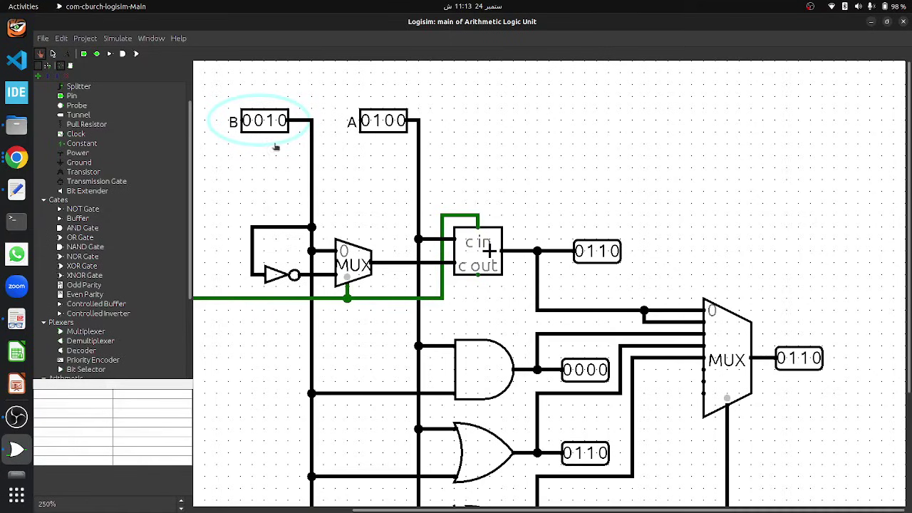
pyautogui.click(376, 122)
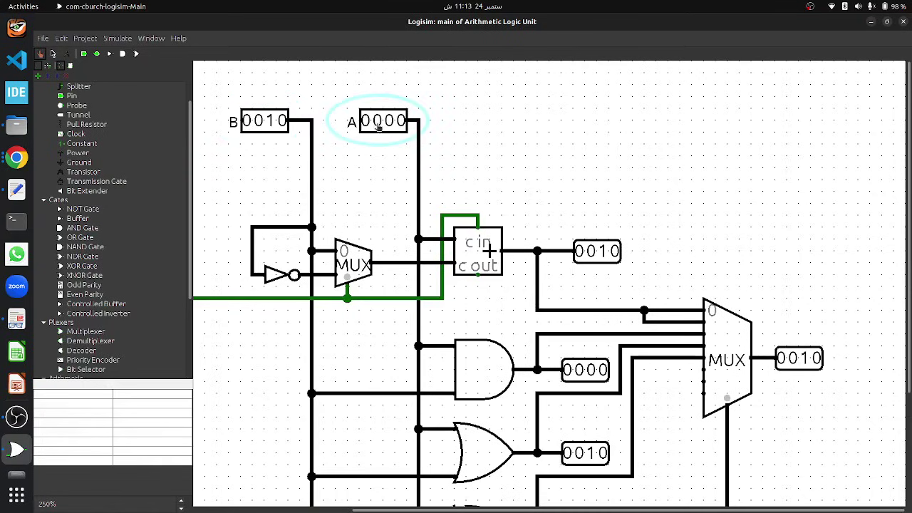
pyautogui.click(388, 122)
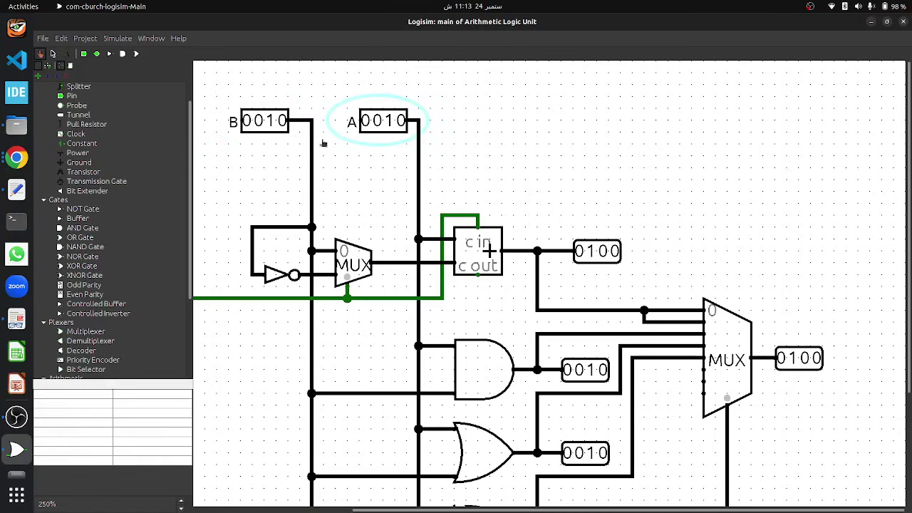
pyautogui.click(259, 122)
pyautogui.click(270, 123)
pyautogui.moveTo(389, 509); pyautogui.dragTo(218, 499)
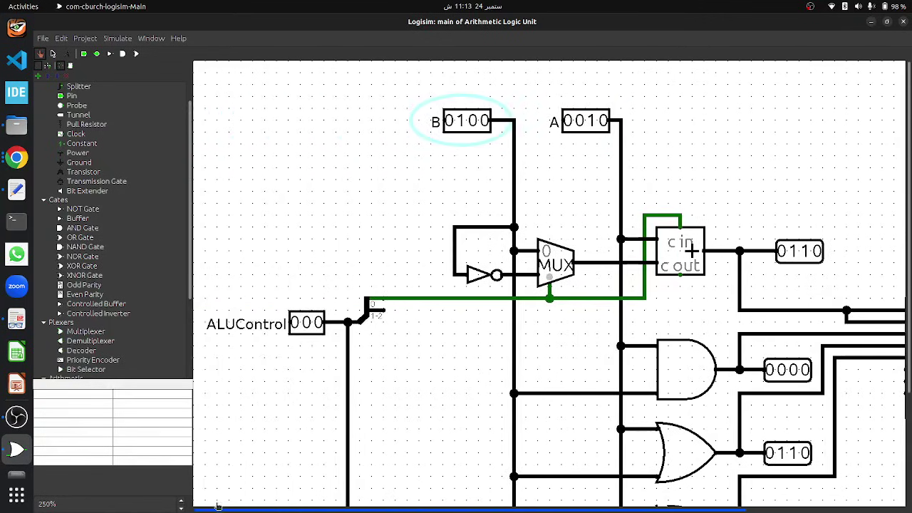
pyautogui.click(318, 325)
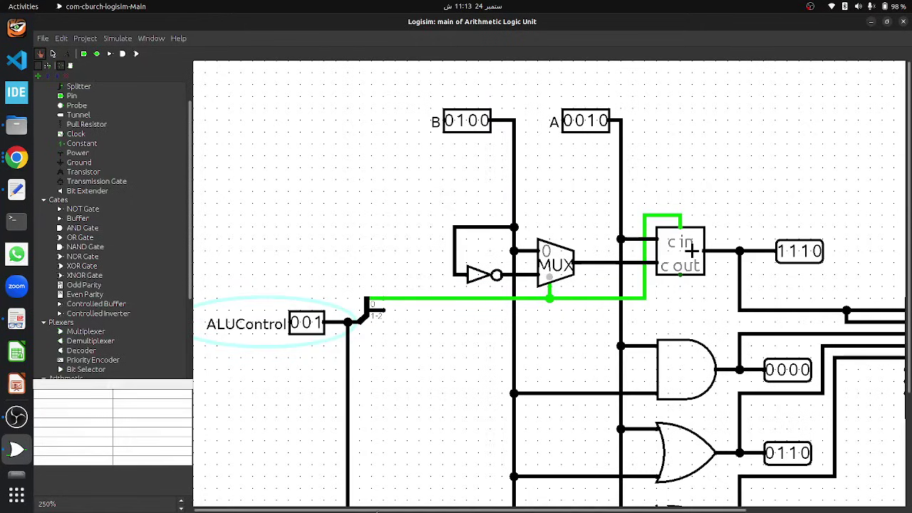
pyautogui.moveTo(424, 510); pyautogui.dragTo(488, 510)
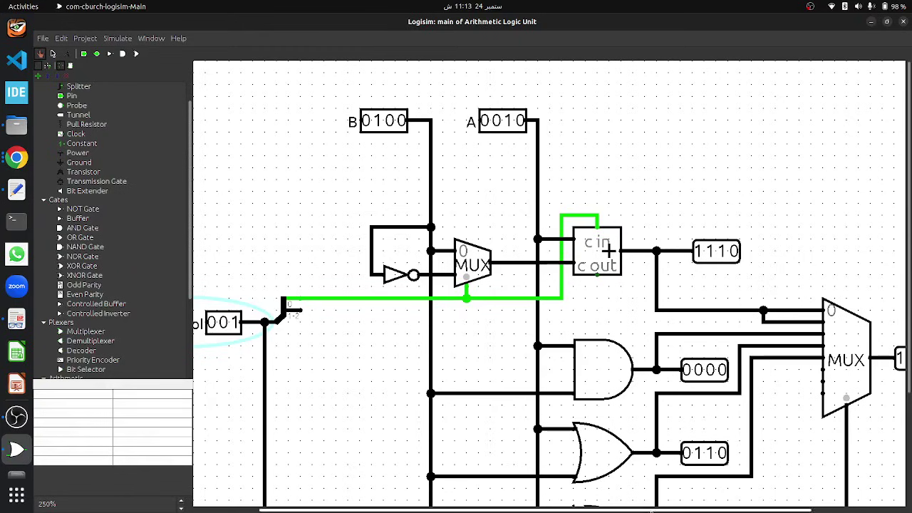
pyautogui.moveTo(650, 510); pyautogui.dragTo(748, 508)
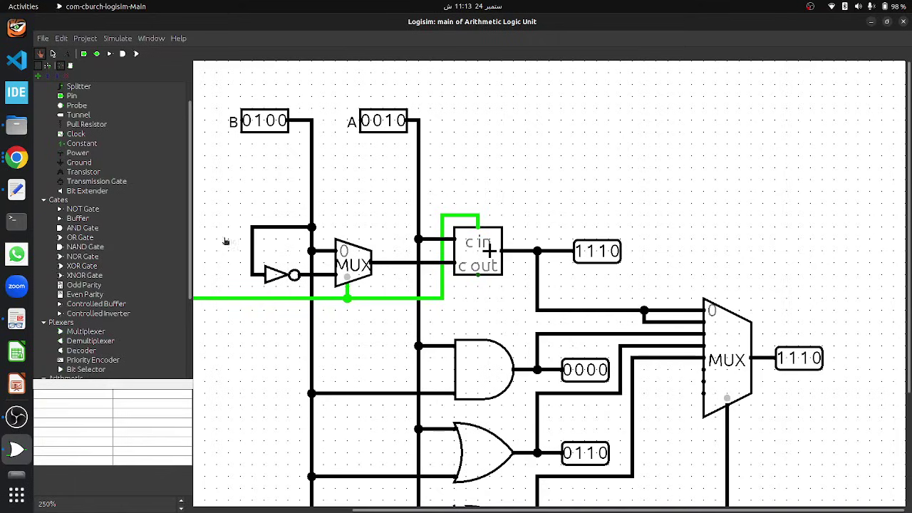
# Poke input A to 1010 and input B to 0110.
pyautogui.click(368, 125)
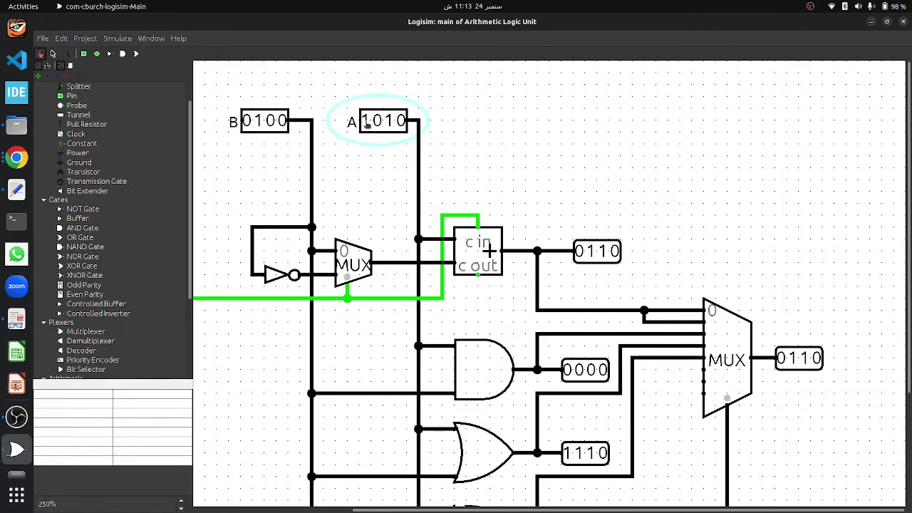
pyautogui.click(273, 121)
pyautogui.moveTo(506, 509); pyautogui.dragTo(449, 509)
pyautogui.scroll(-2, 598, 335)
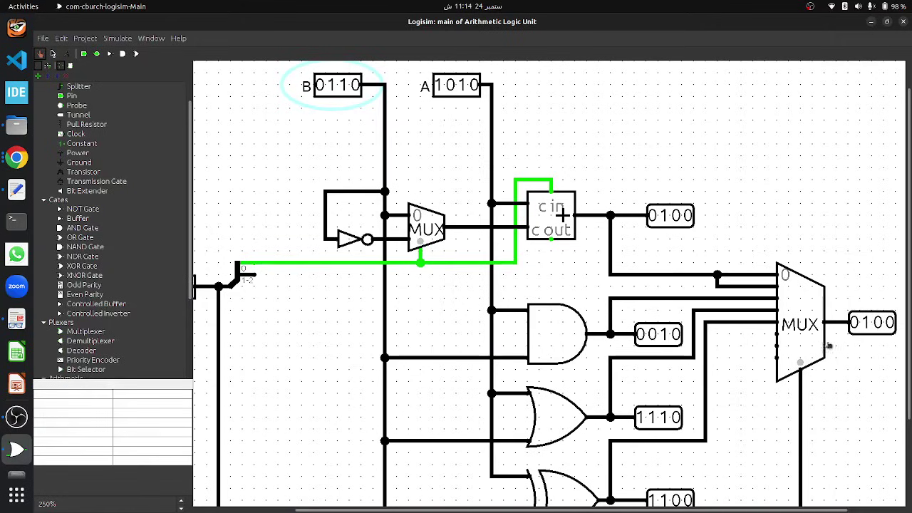
pyautogui.moveTo(502, 511); pyautogui.dragTo(454, 511)
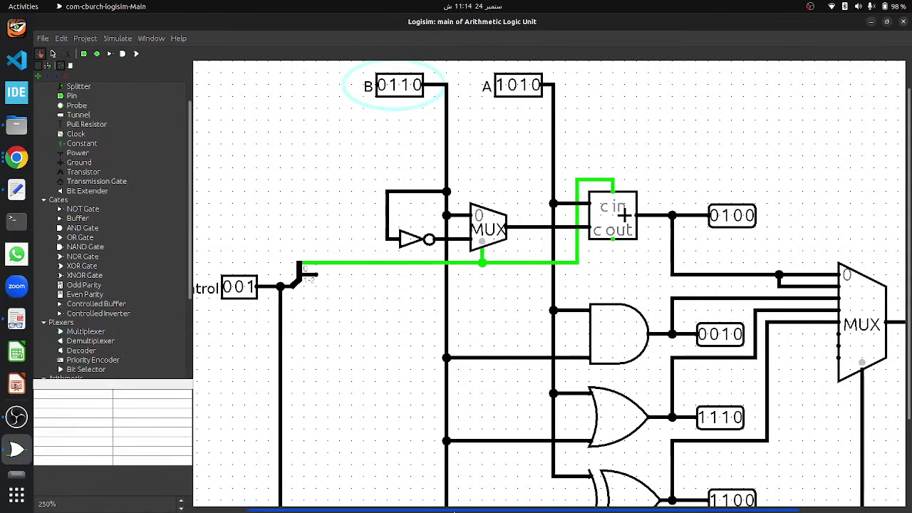
# Set ALUControl to 010 for AND, then 011 for OR, checking each result.
pyautogui.click(240, 288)
pyautogui.click(250, 288)
pyautogui.moveTo(398, 511); pyautogui.dragTo(502, 511)
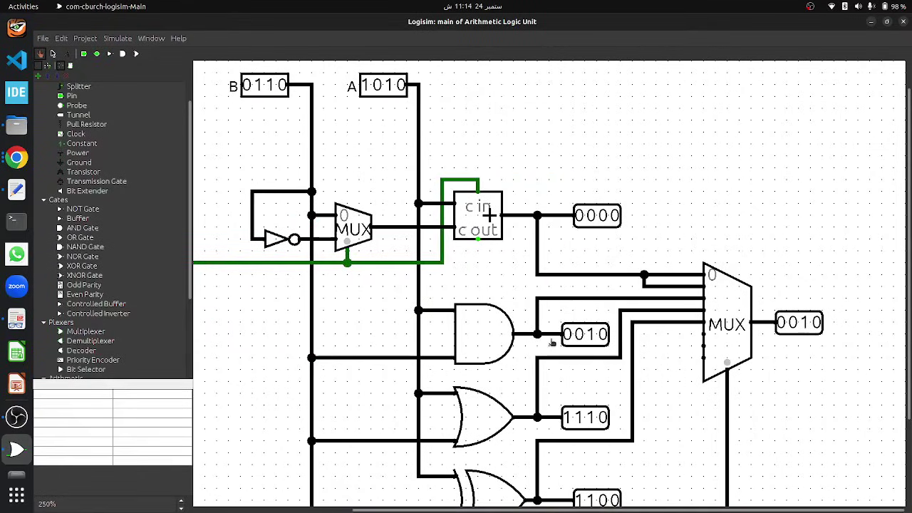
pyautogui.moveTo(713, 511)
pyautogui.mouseDown()
pyautogui.moveTo(566, 511)
pyautogui.moveTo(709, 511)
pyautogui.mouseUp()
pyautogui.click(305, 289)
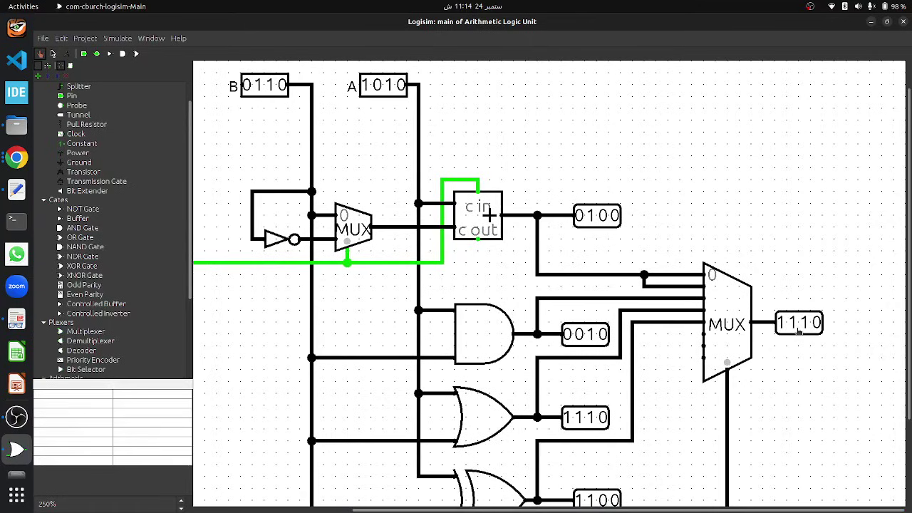
pyautogui.moveTo(713, 511); pyautogui.dragTo(555, 511)
# Set ALUControl to 100 so the ALU output shows the XOR result 1100.
pyautogui.click(297, 288)
pyautogui.click(306, 288)
pyautogui.click(317, 288)
pyautogui.moveTo(465, 511); pyautogui.dragTo(623, 511)
pyautogui.scroll(-1, 686, 437)
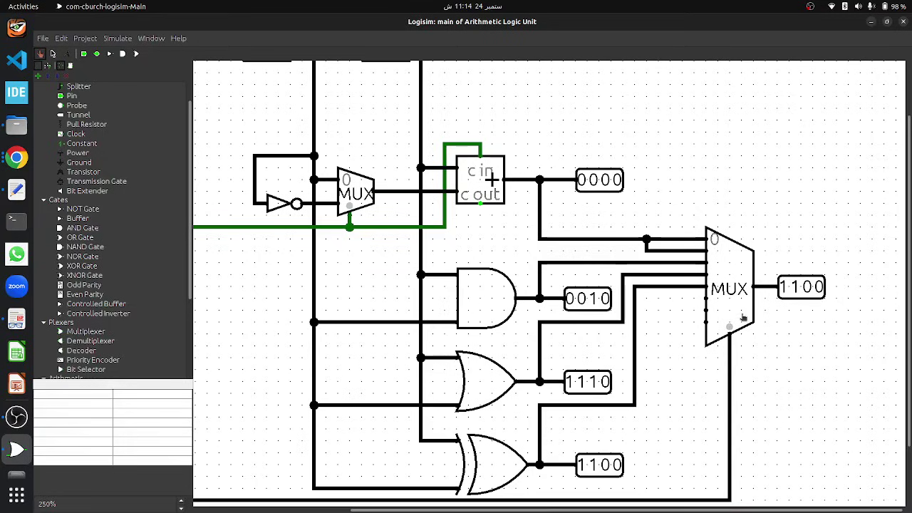
# Advance the presentation slides to the closing Thank You slide.
pyautogui.hotkey('alt', 'Tab')
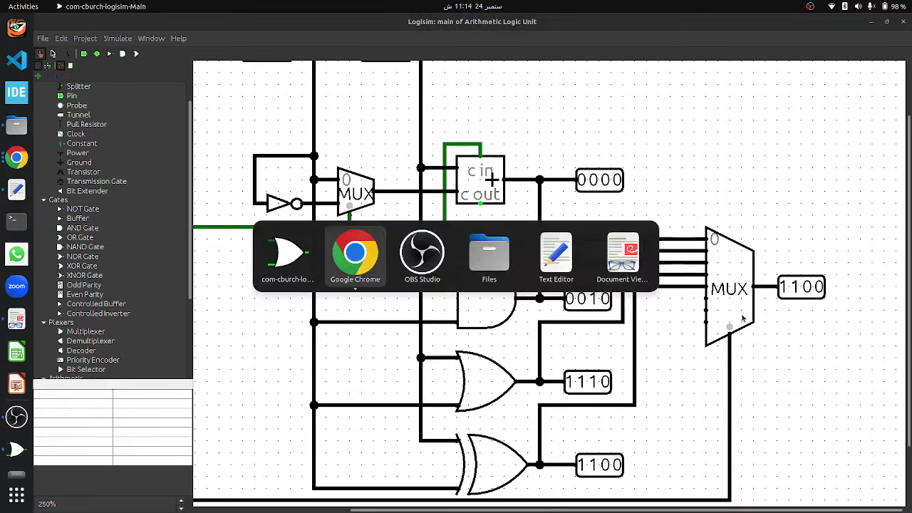
pyautogui.click(842, 278)
pyautogui.click(842, 278)
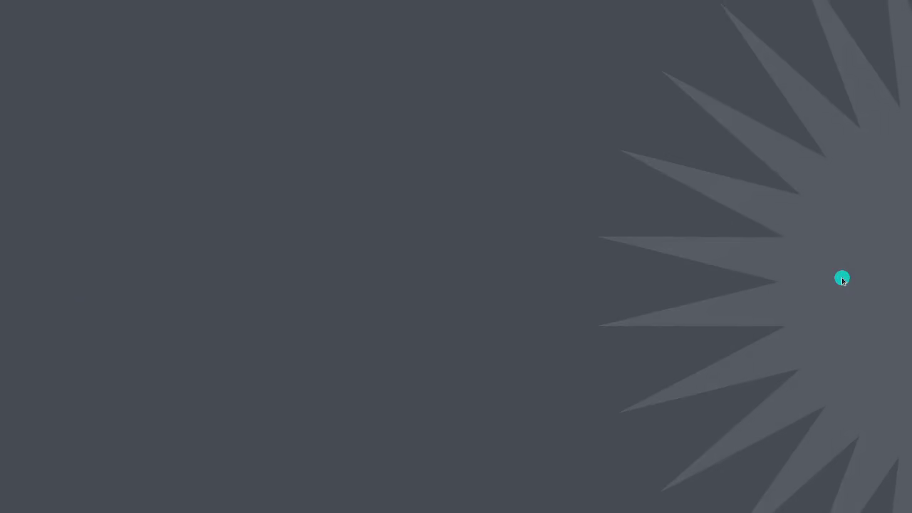